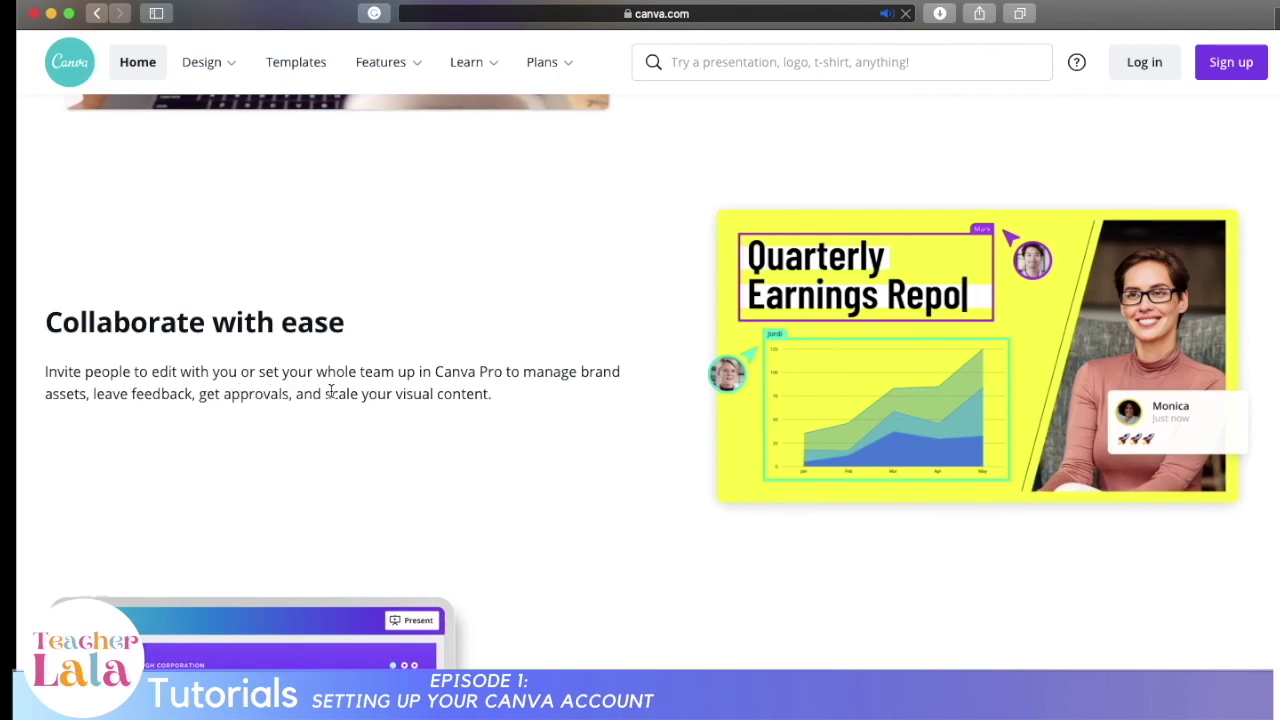
Step: Browse the template categories on Canva's home page
scroll(650, 440, "down", 5)
scroll(655, 466, "down", 7)
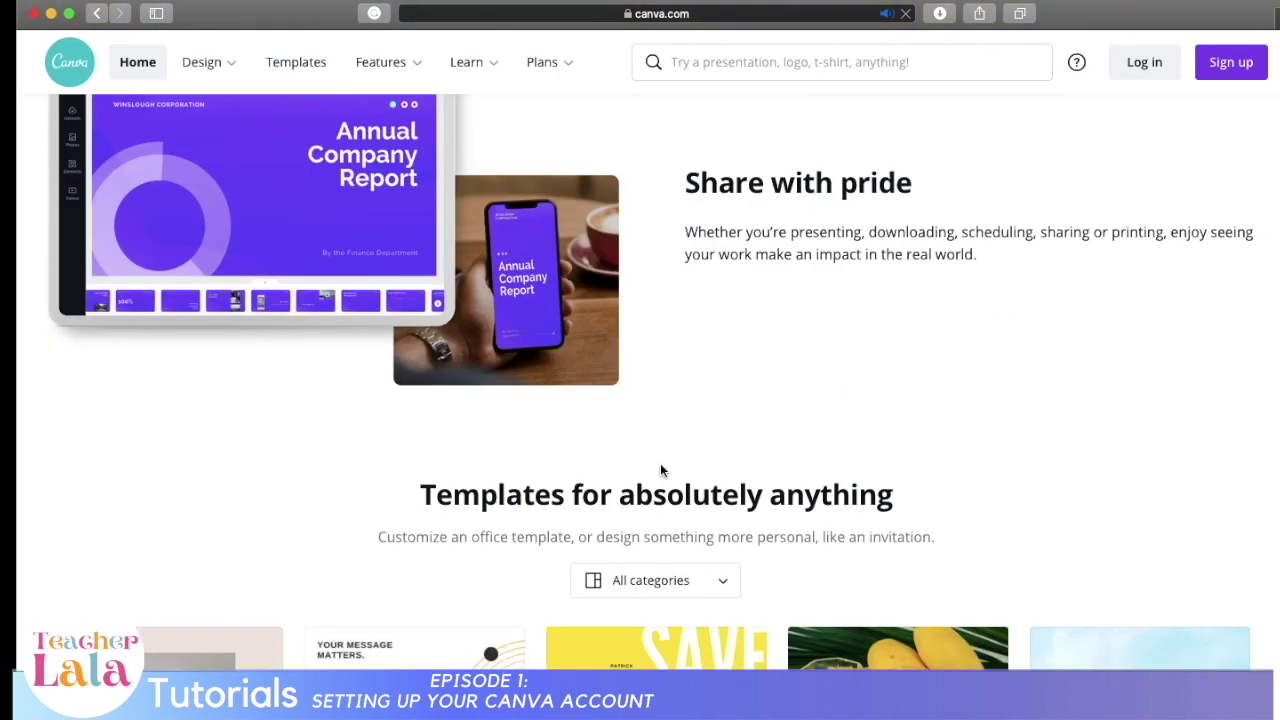
scroll(661, 462, "up", 10)
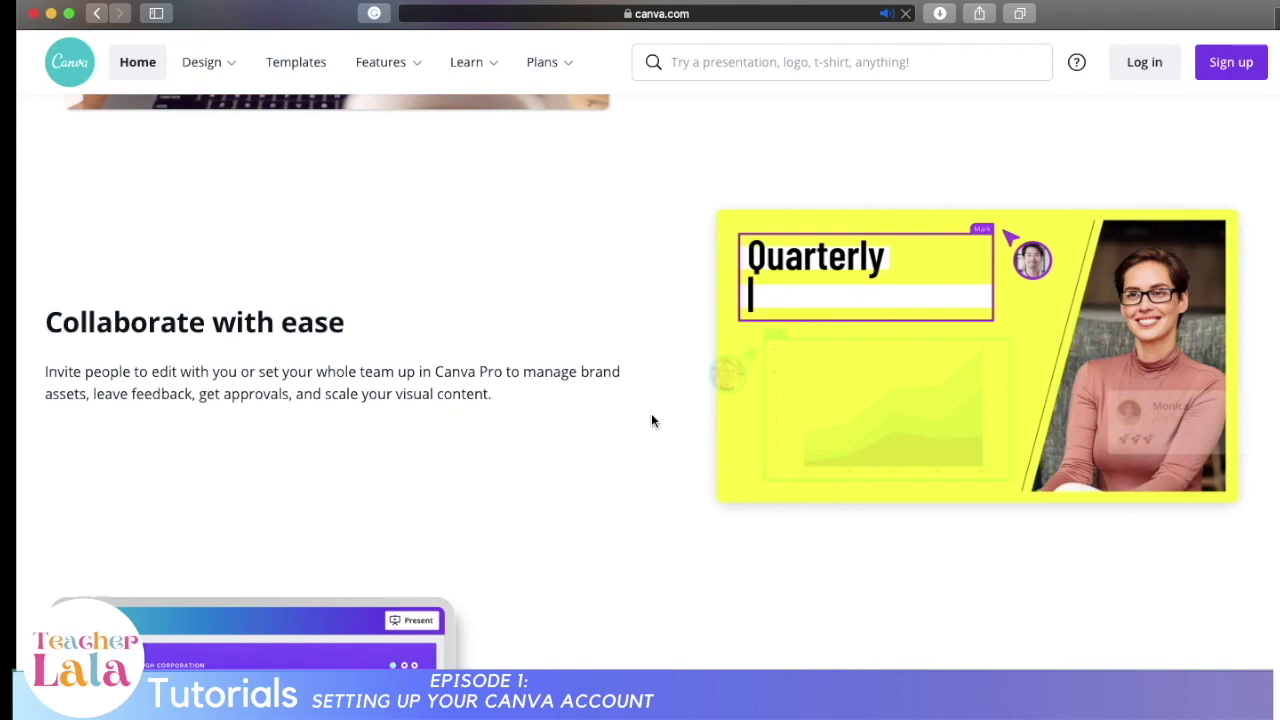
scroll(651, 420, "down", 5)
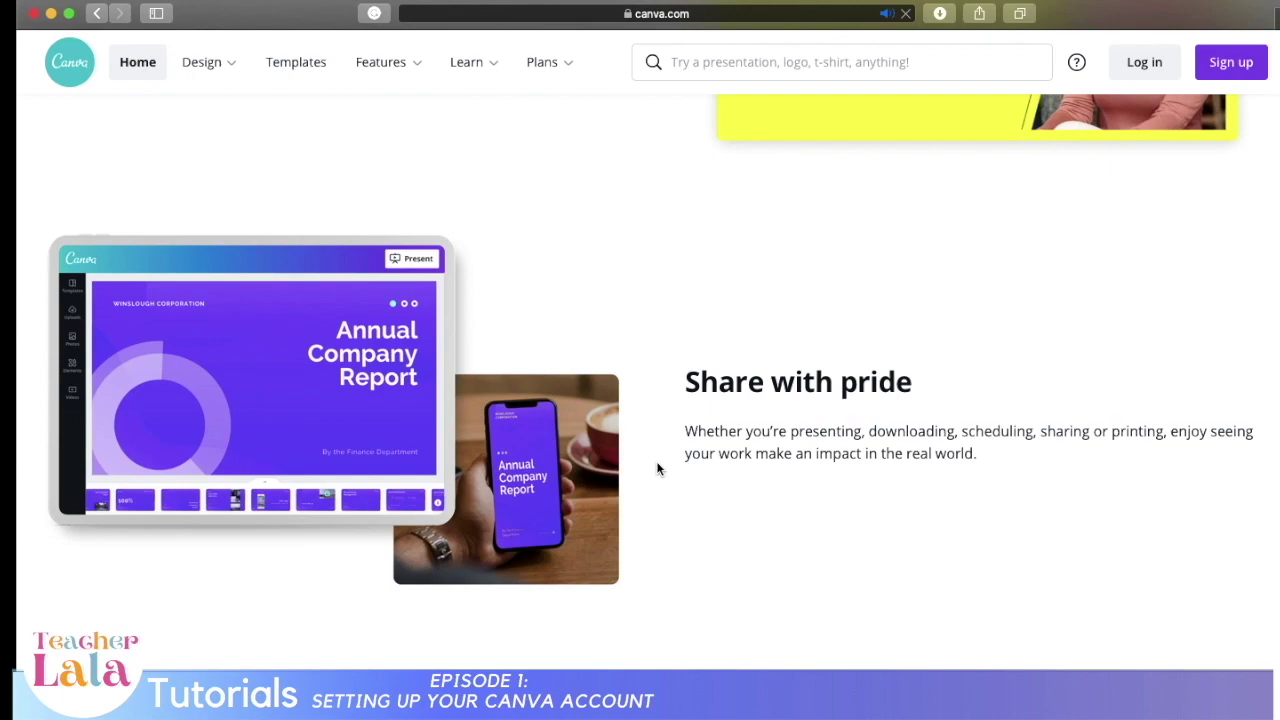
scroll(659, 465, "down", 6)
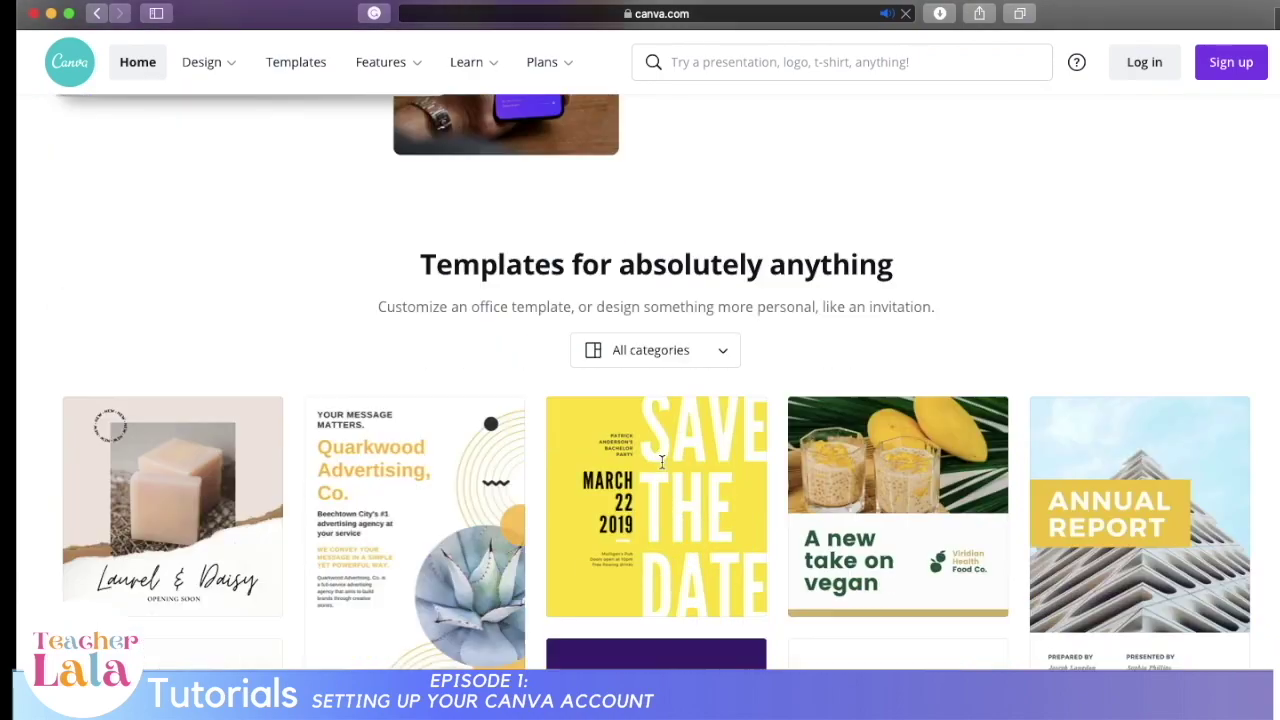
scroll(661, 462, "down", 2)
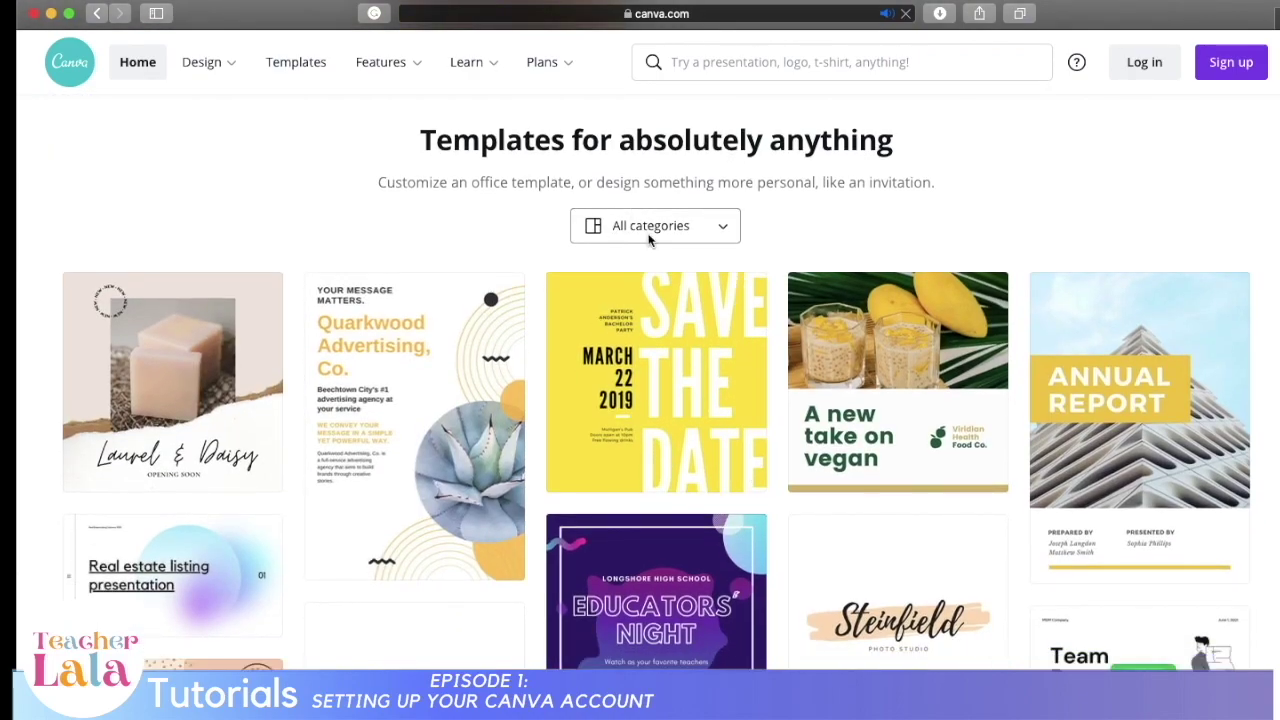
left_click(648, 226)
scroll(700, 443, "down", 8)
scroll(997, 343, "down", 10)
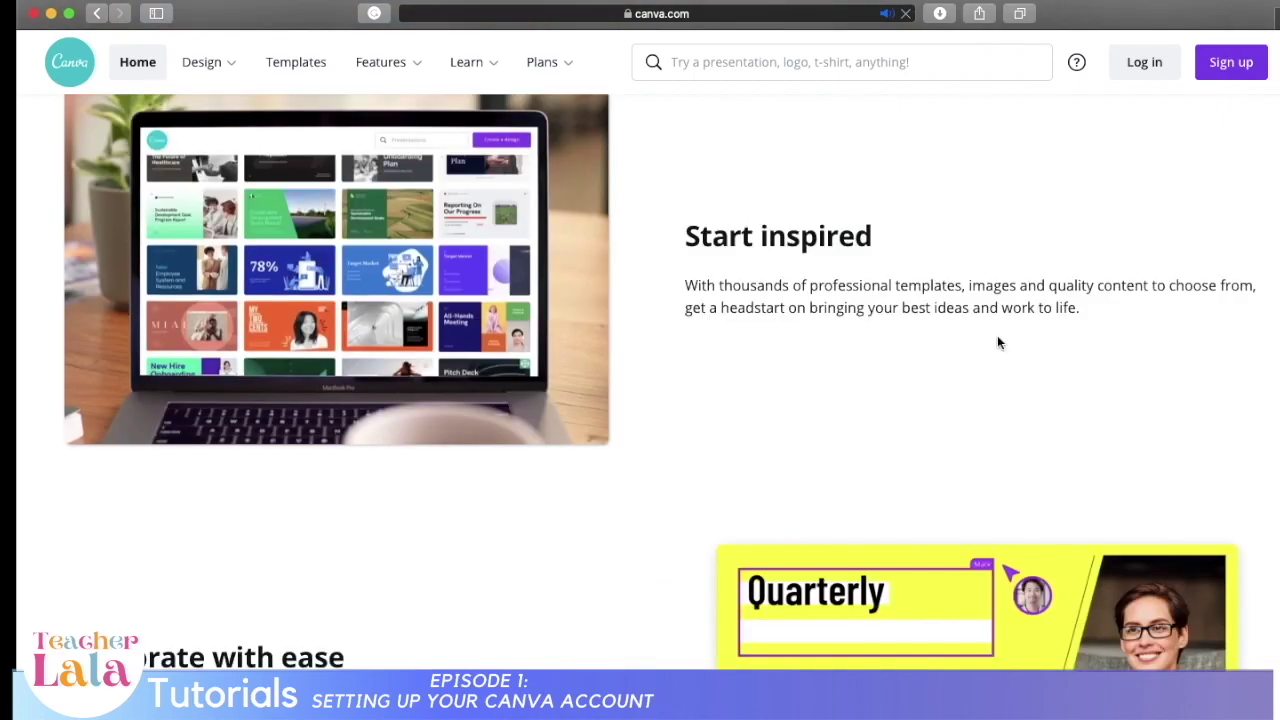
scroll(1249, 274, "up", 5)
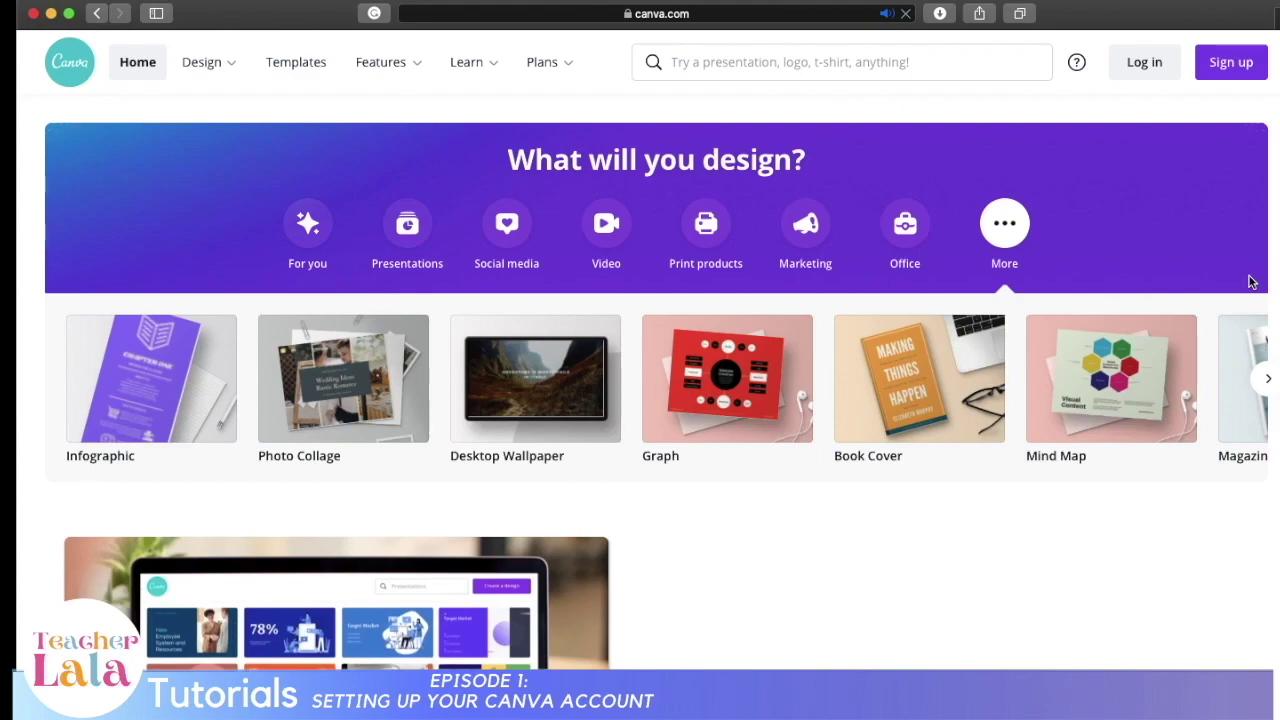
Step: Sign up for a new Canva account with Google, entering the account e-mail and password
mouse_move(200, 72)
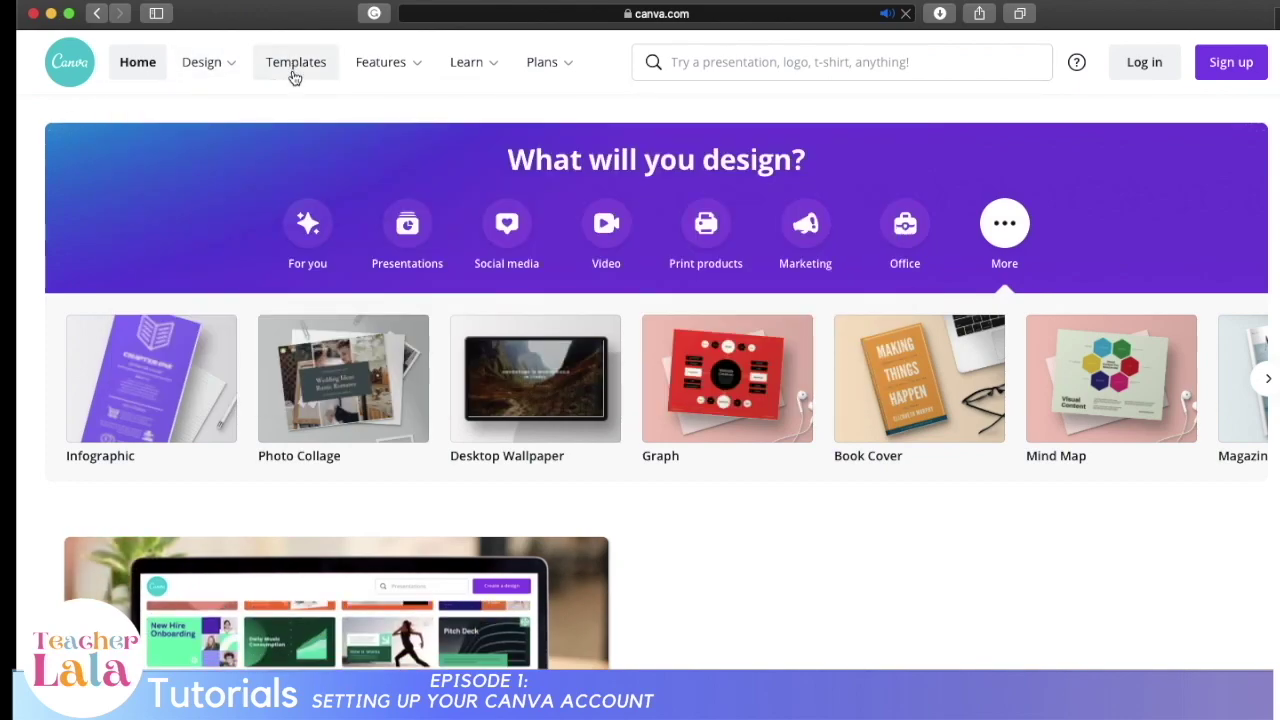
mouse_move(389, 63)
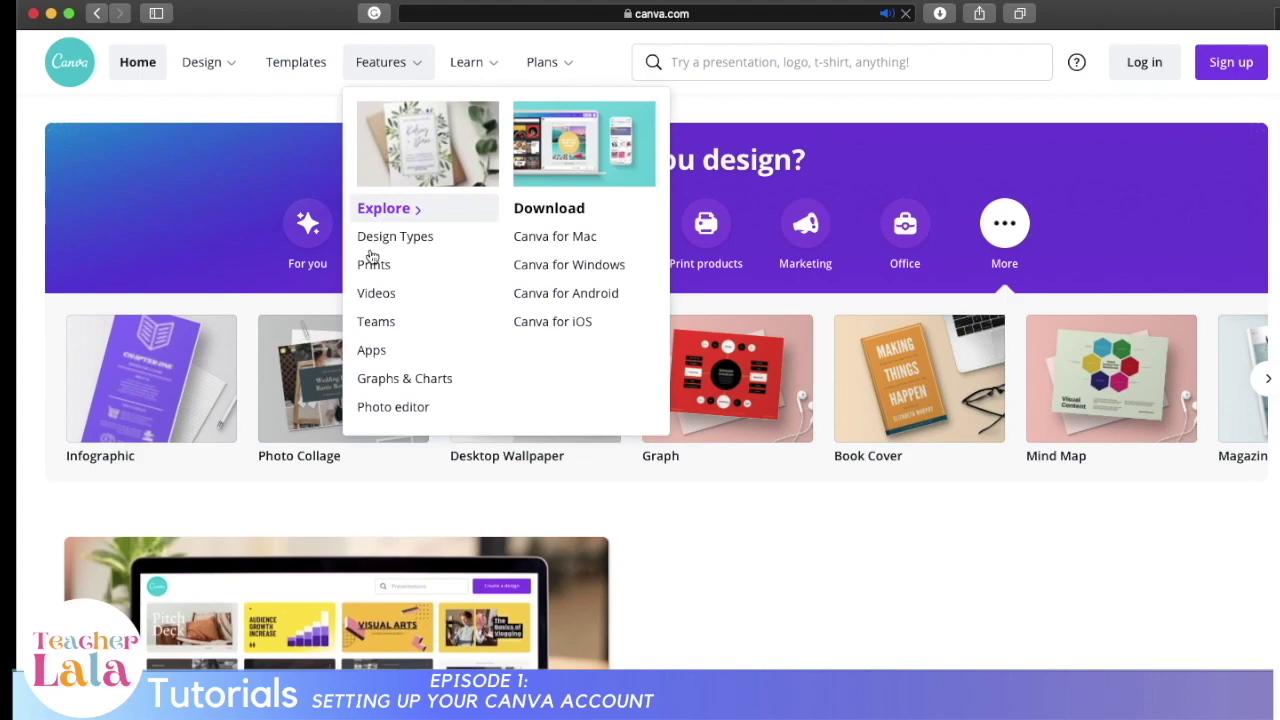
mouse_move(451, 63)
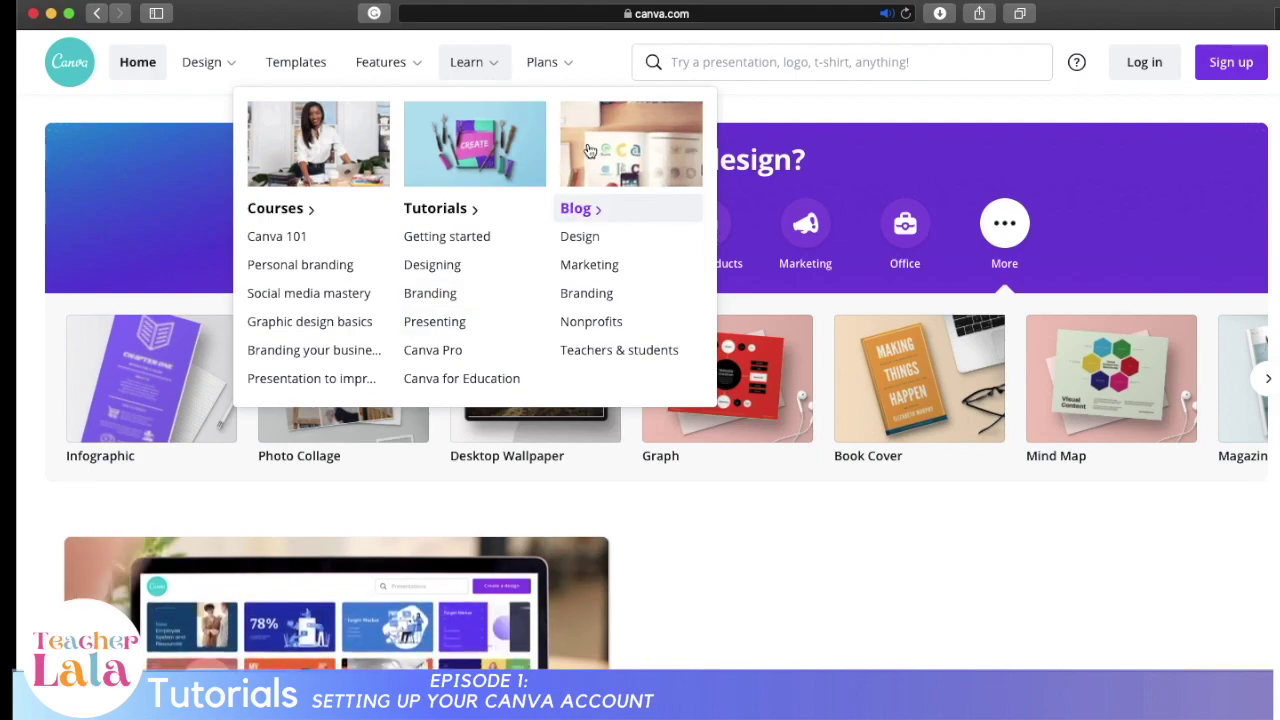
mouse_move(562, 80)
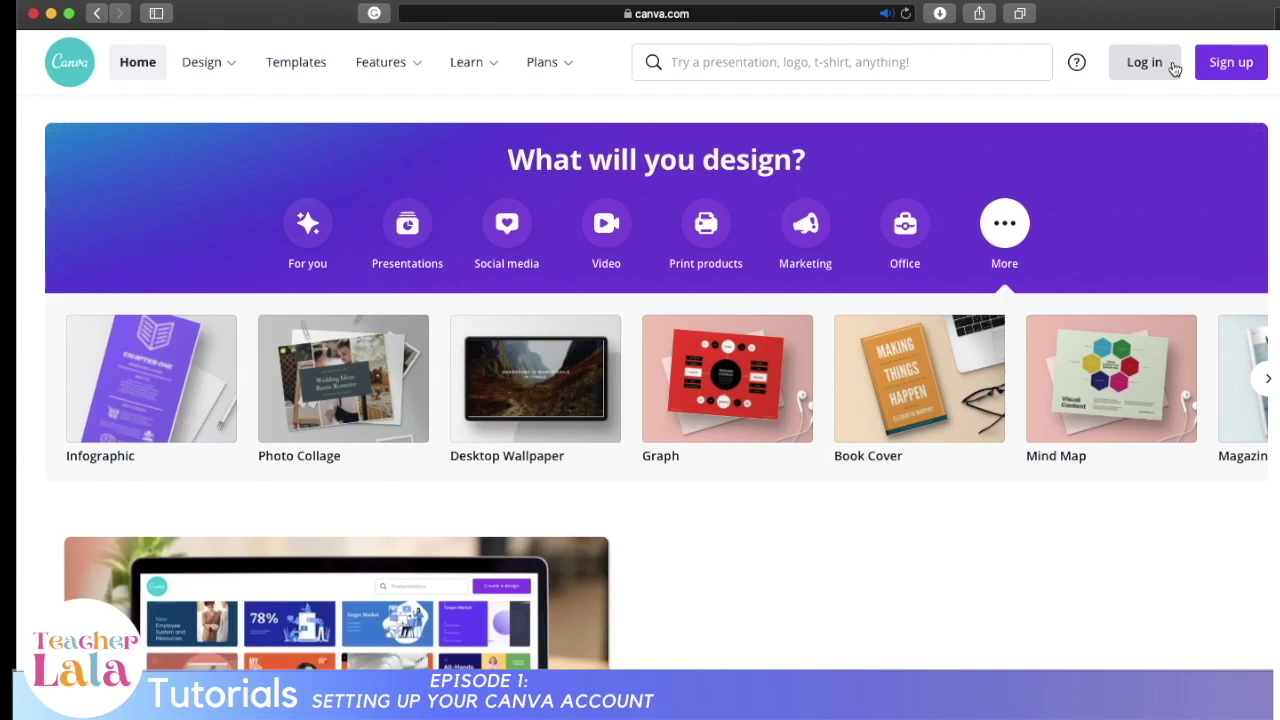
left_click(1172, 64)
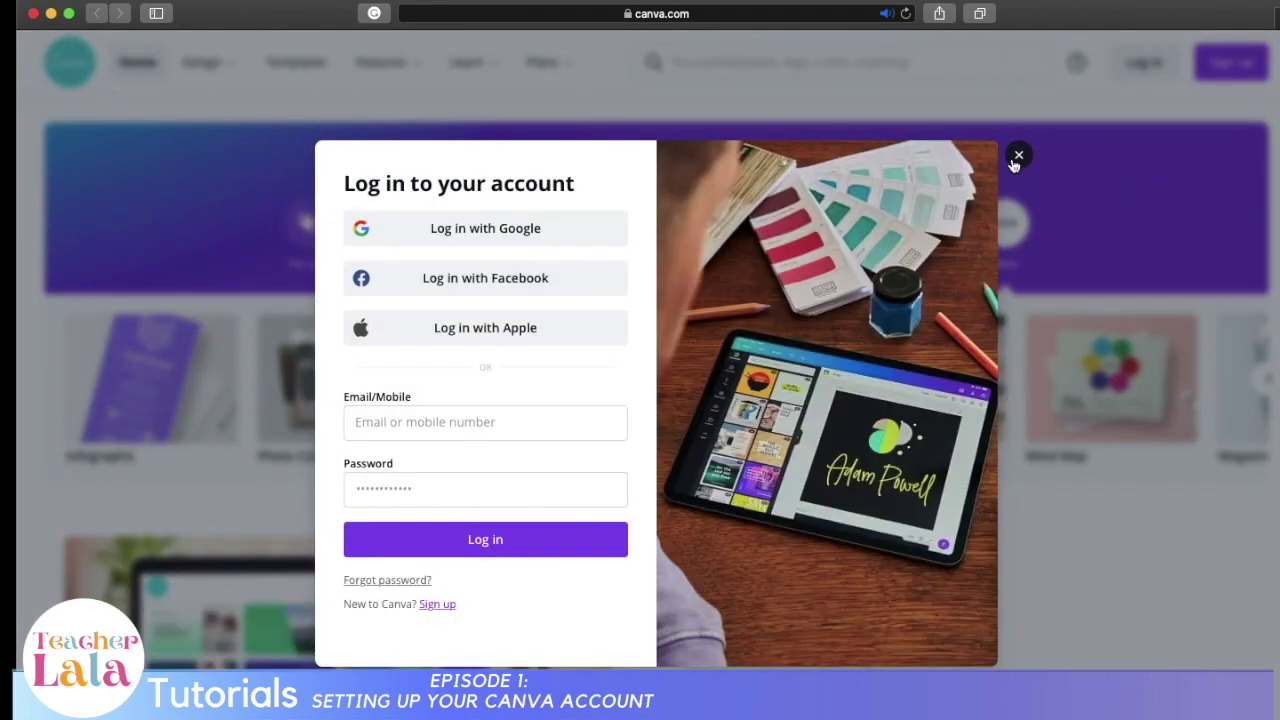
left_click(1018, 159)
left_click(1231, 62)
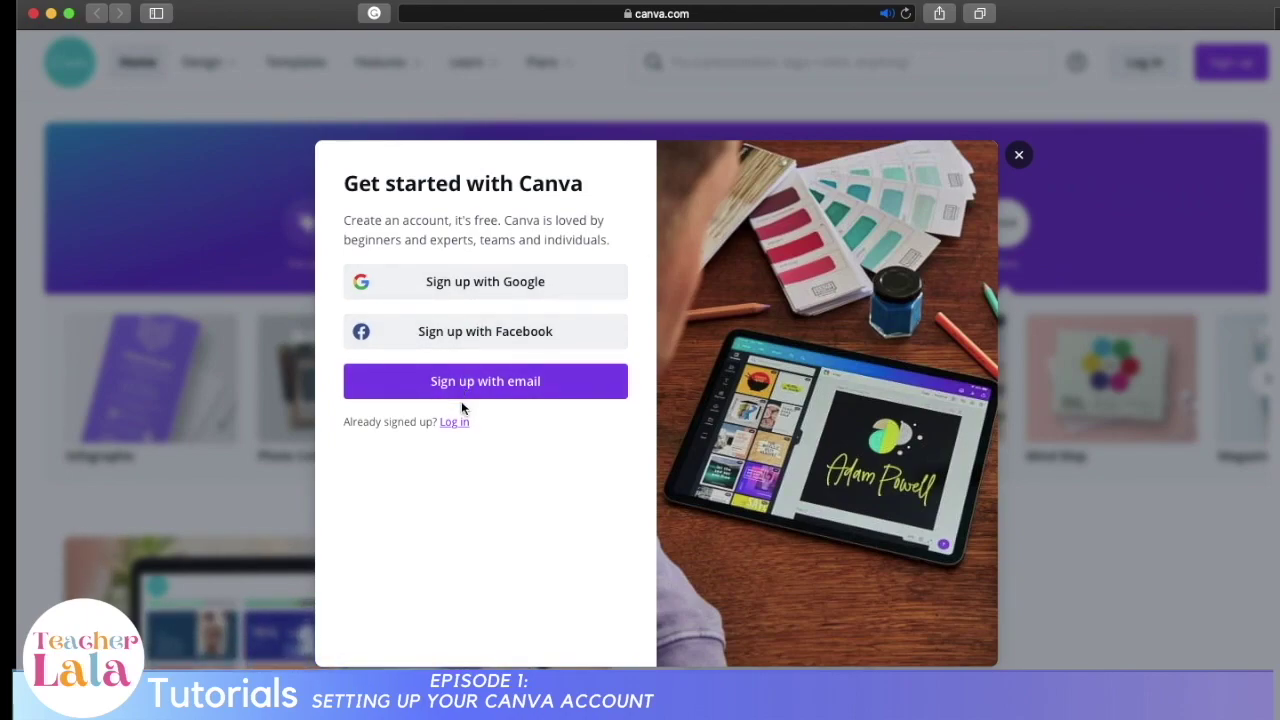
left_click(561, 300)
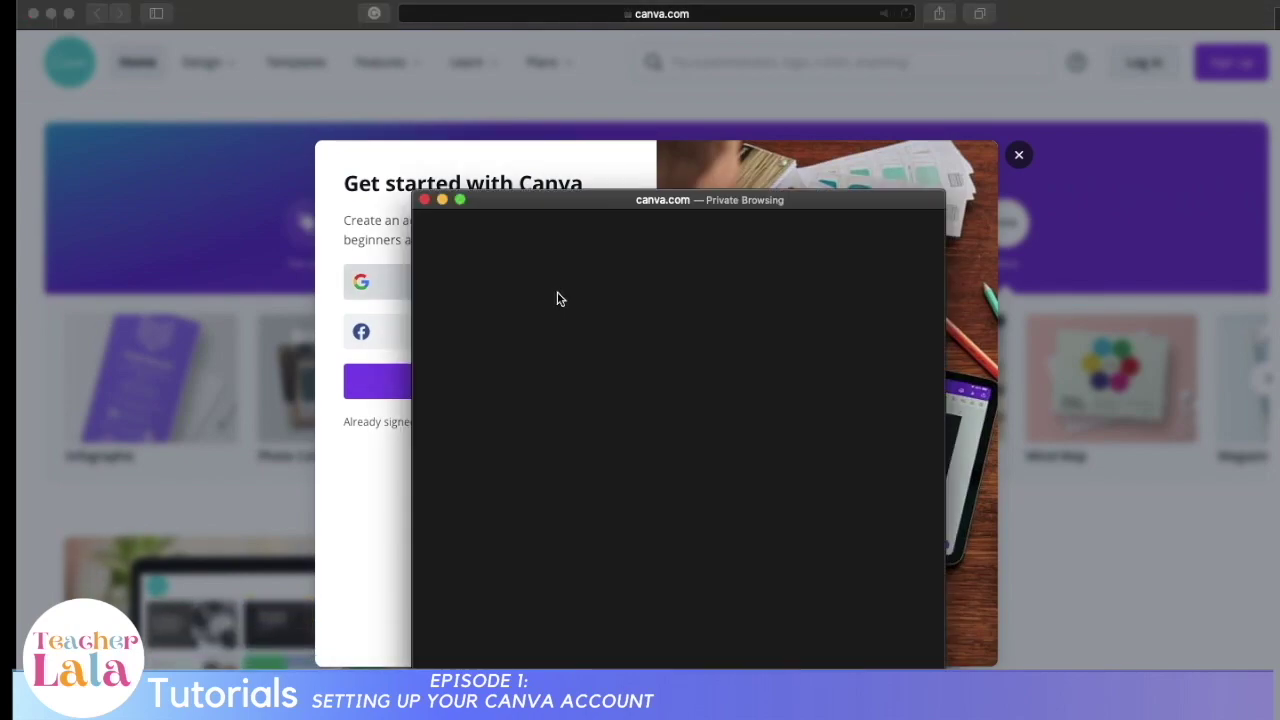
key("Return")
type("***************")
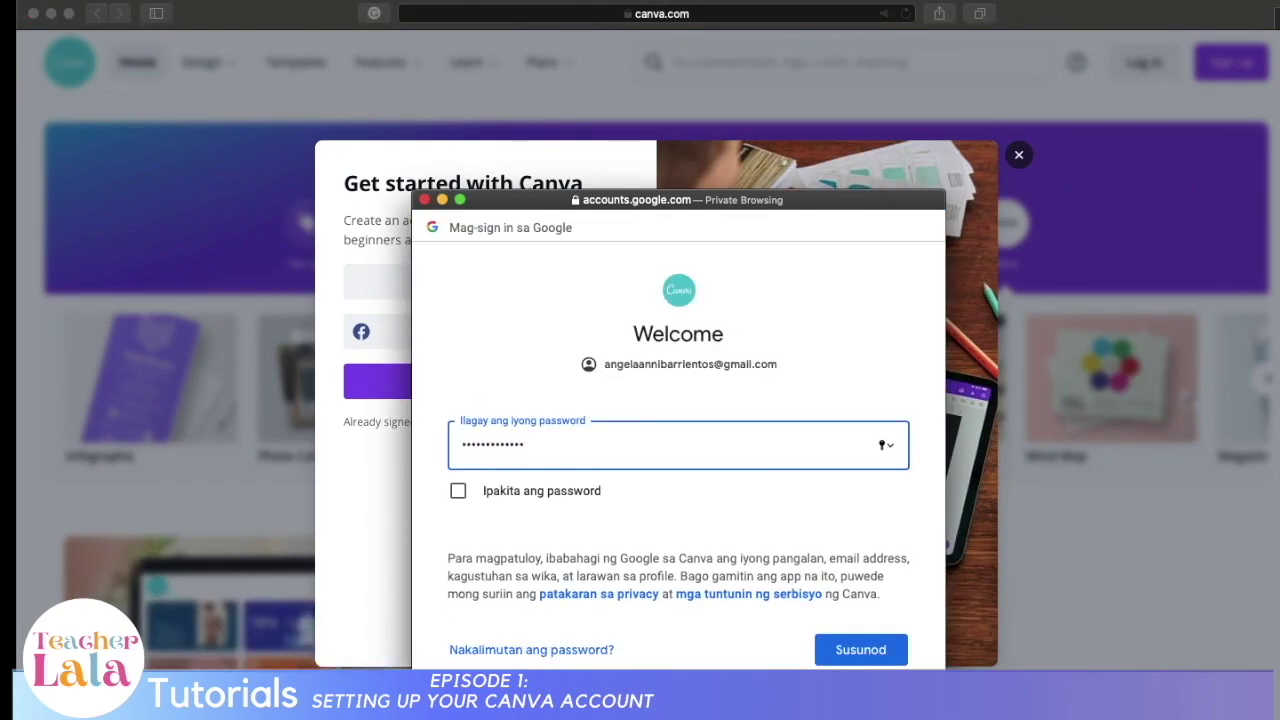
left_click(886, 660)
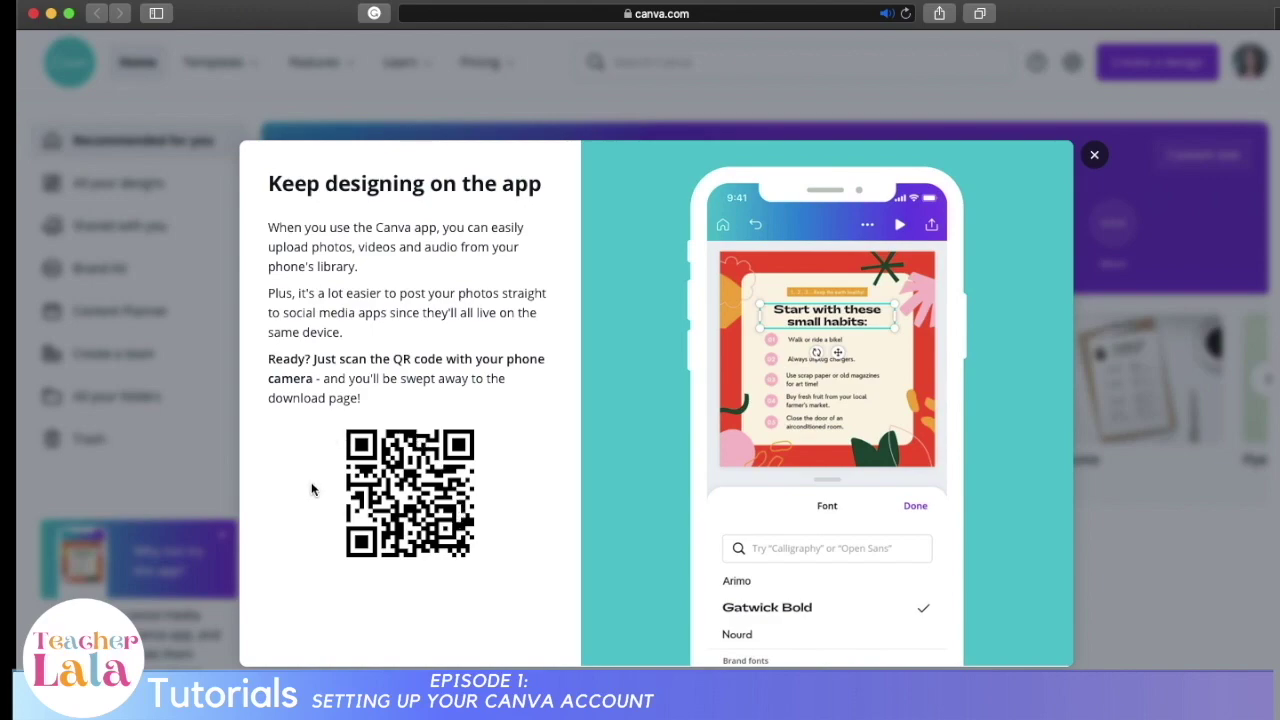
Step: Dismiss the app prompt, look through All your designs and Shared with you, then open Brand Kit
left_click(1093, 156)
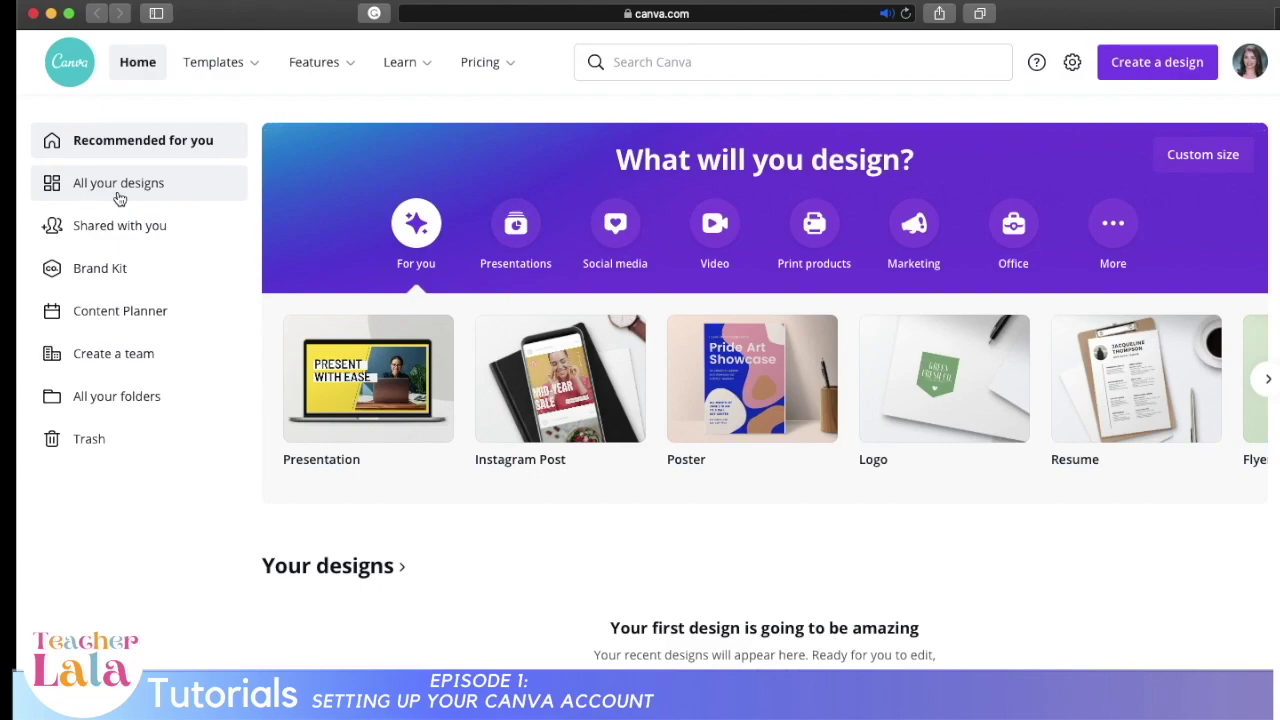
left_click(119, 194)
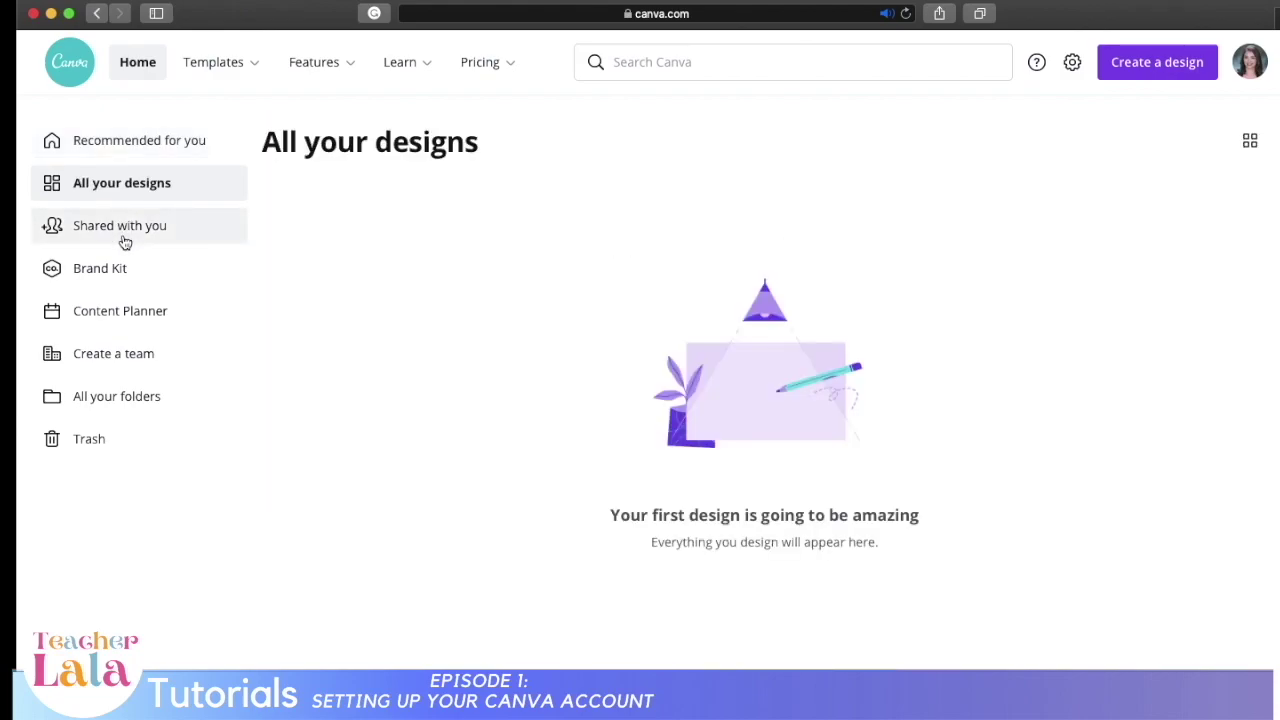
left_click(123, 238)
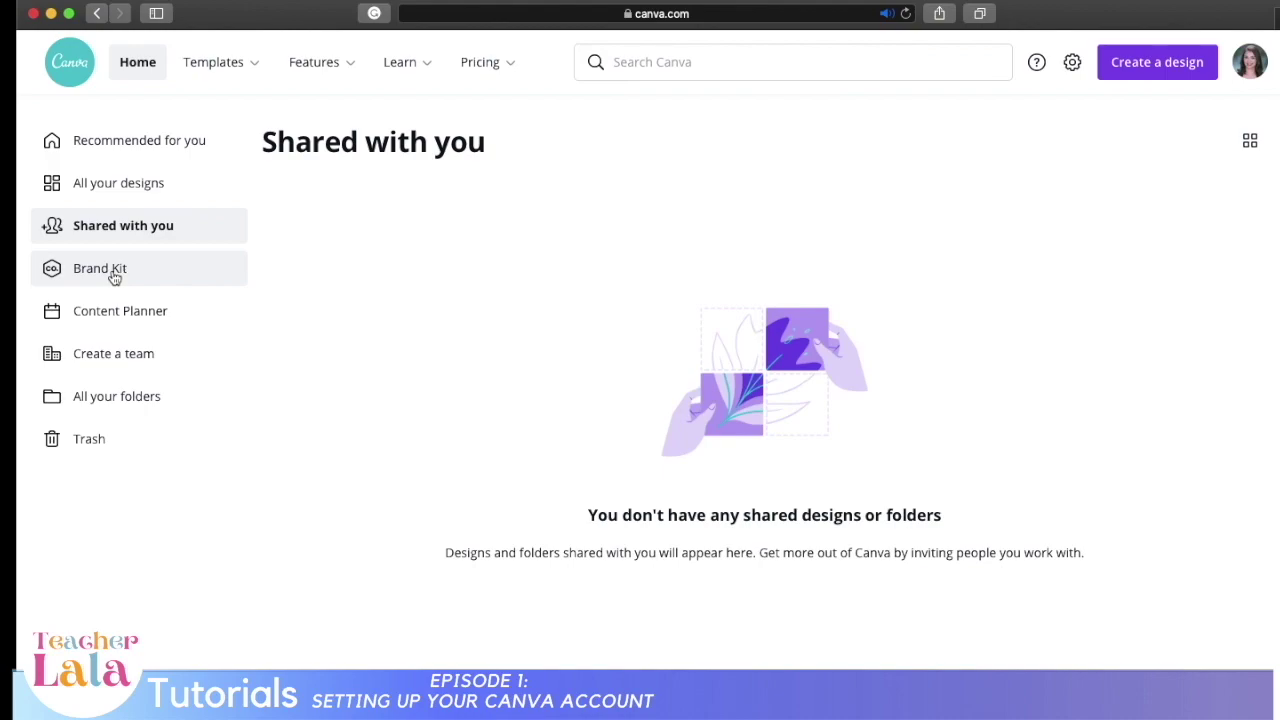
left_click(115, 275)
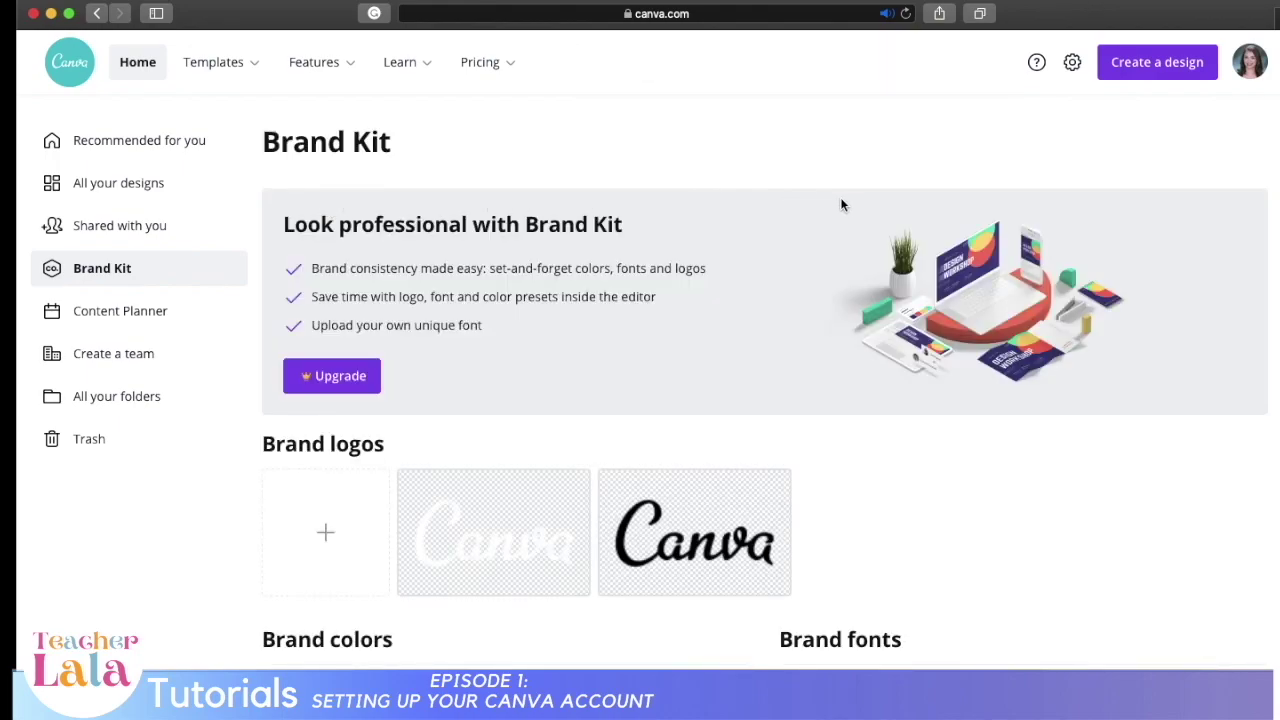
scroll(1027, 446, "down", 3)
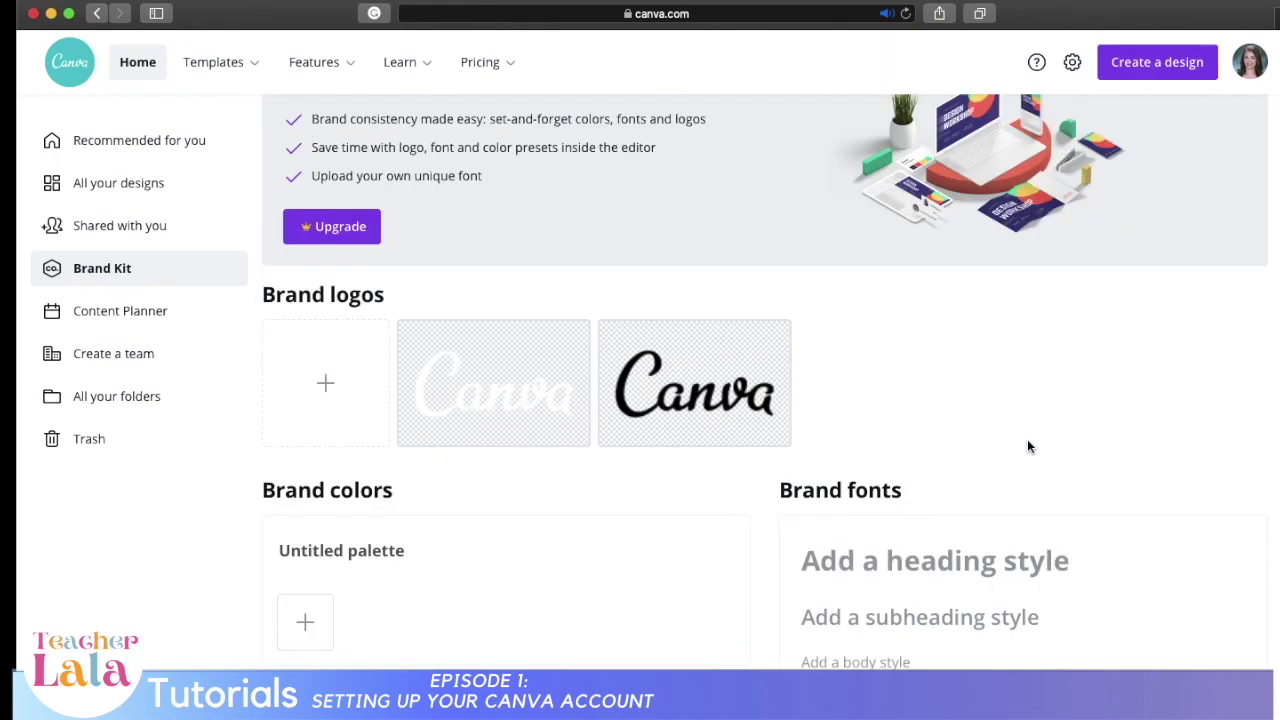
scroll(1027, 447, "up", 3)
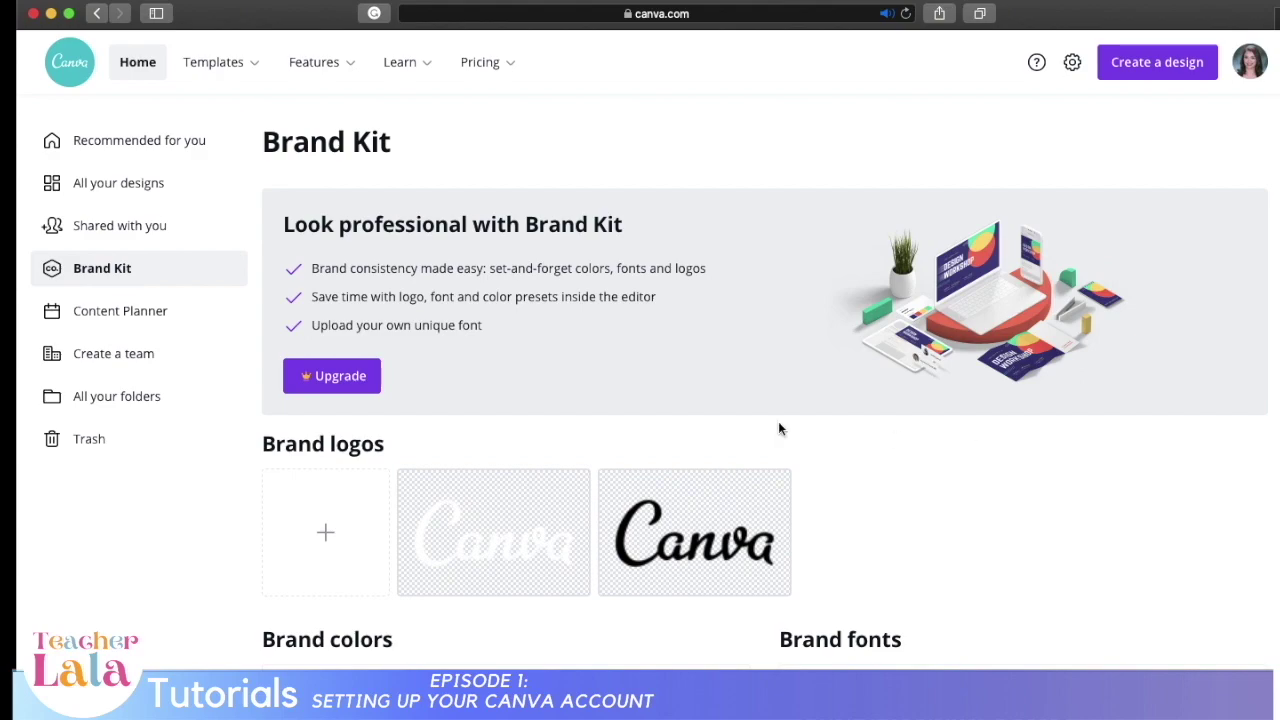
scroll(1057, 437, "down", 3)
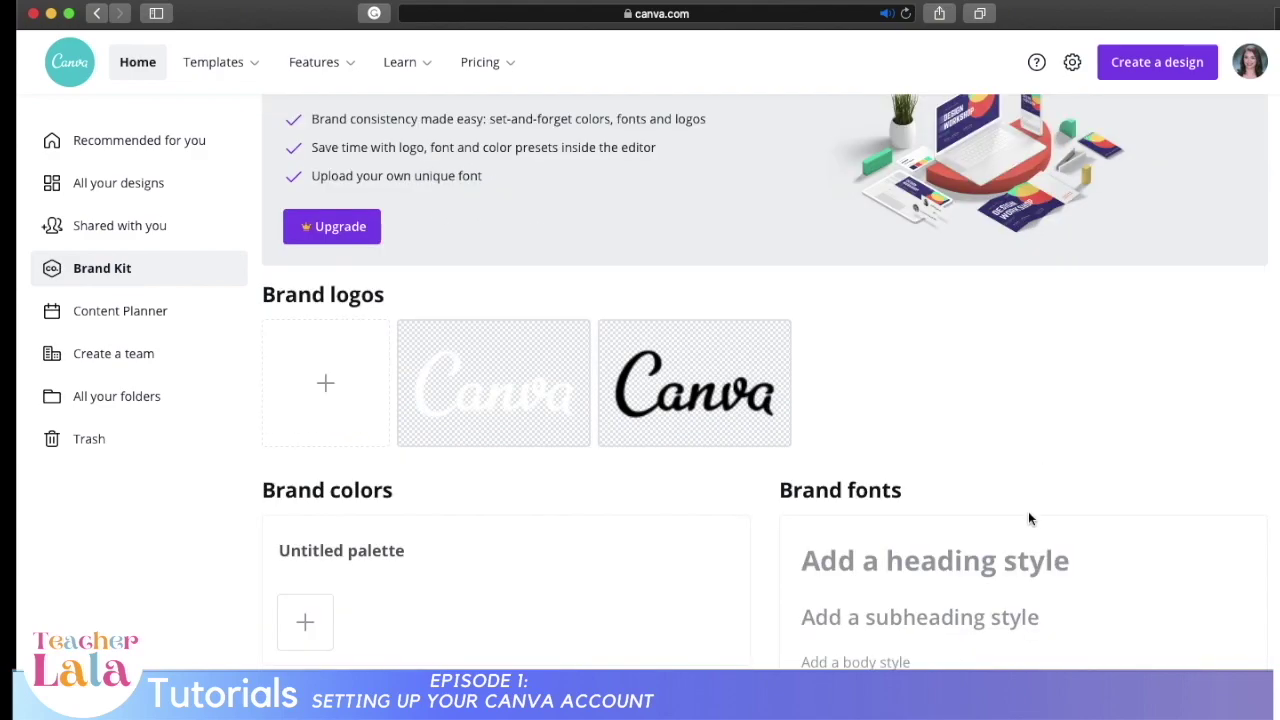
Step: Open the Content Planner calendar and close its design picker
left_click(132, 320)
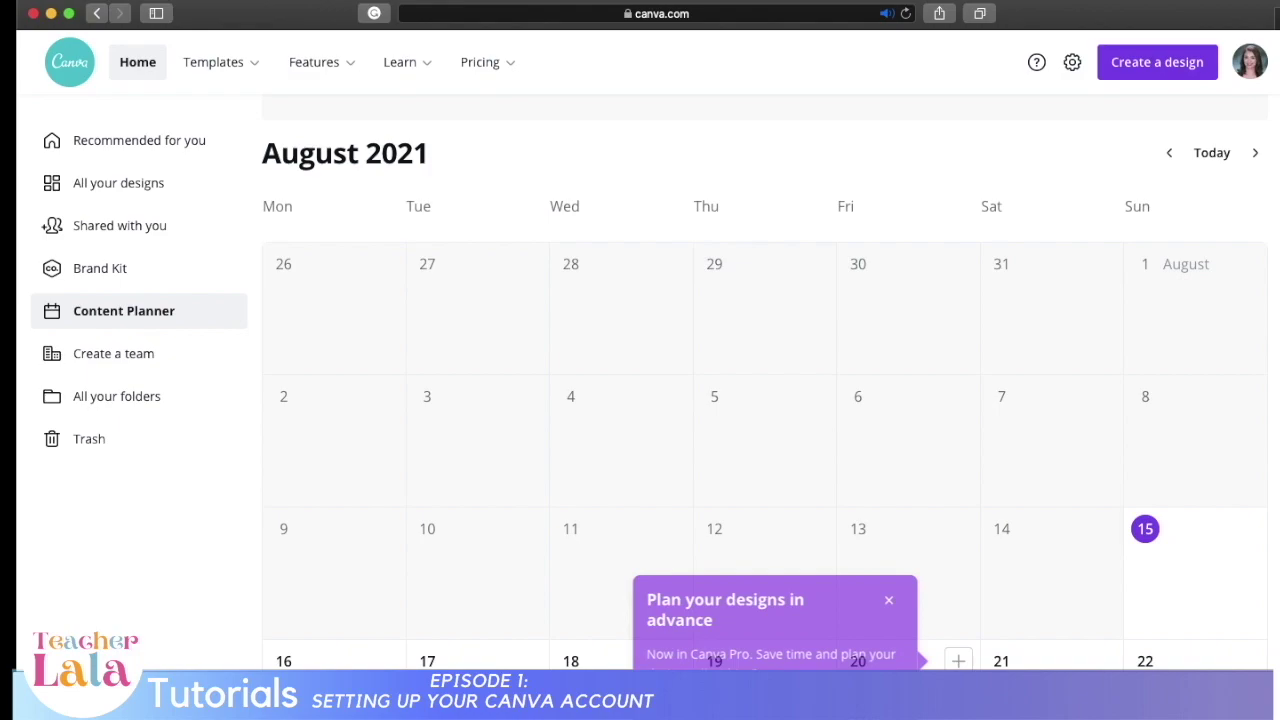
left_click(958, 661)
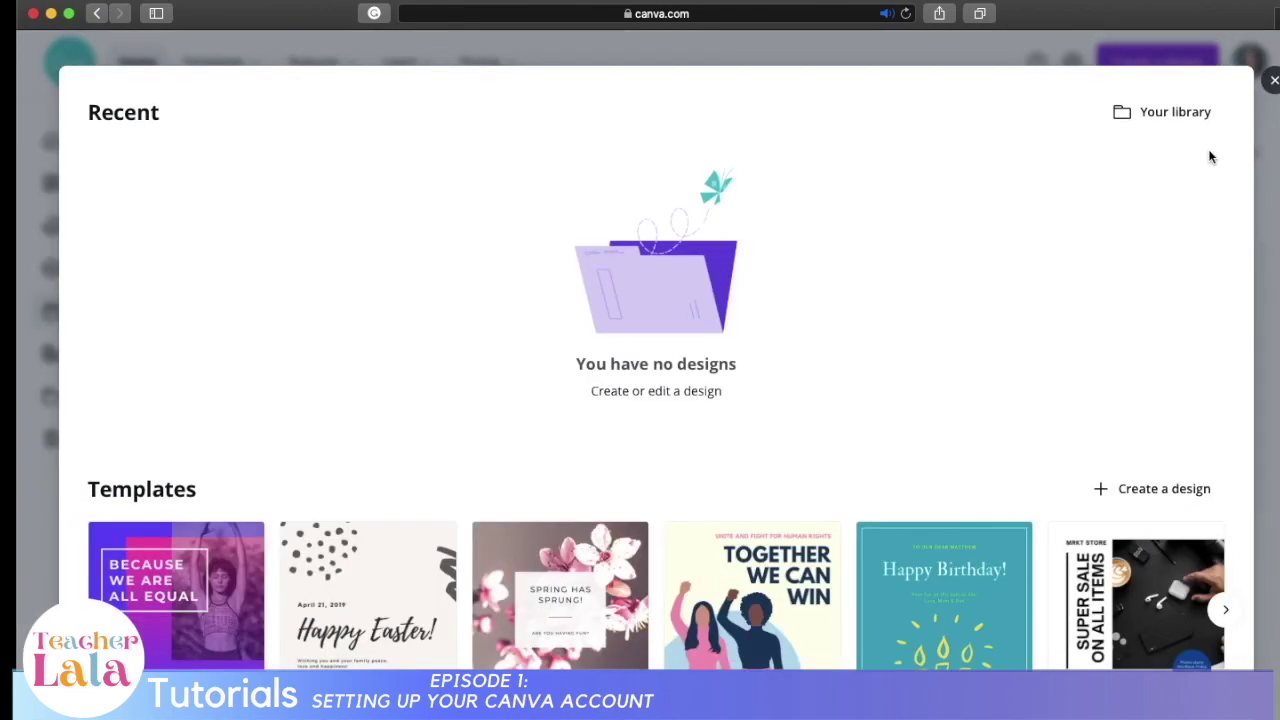
left_click(1274, 79)
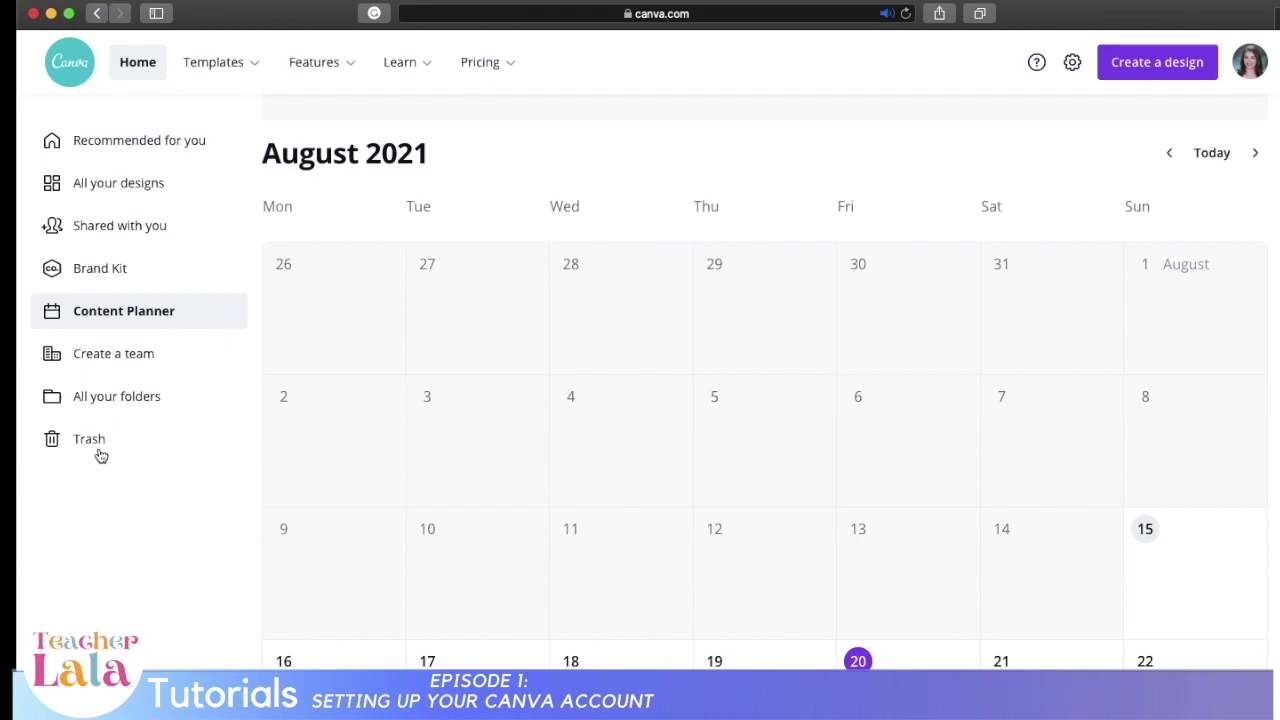
Step: Open and close the Create a team form, then go to All your folders
left_click(134, 350)
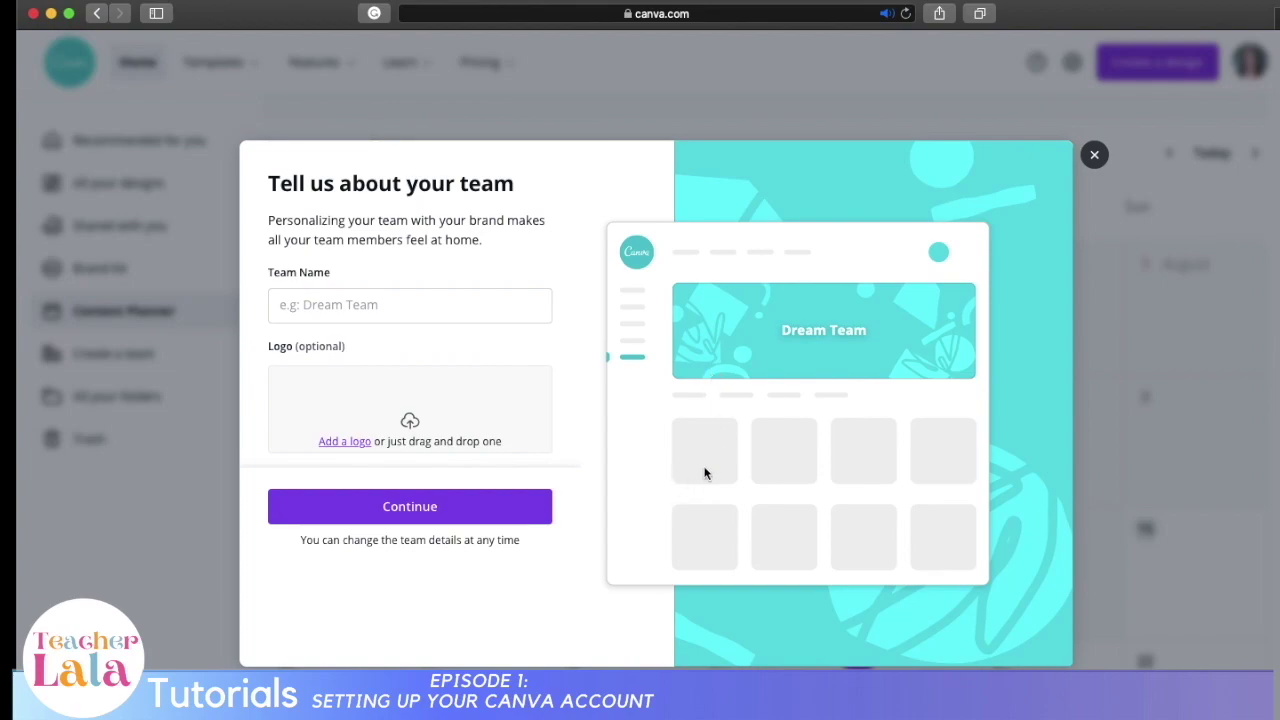
left_click(1095, 157)
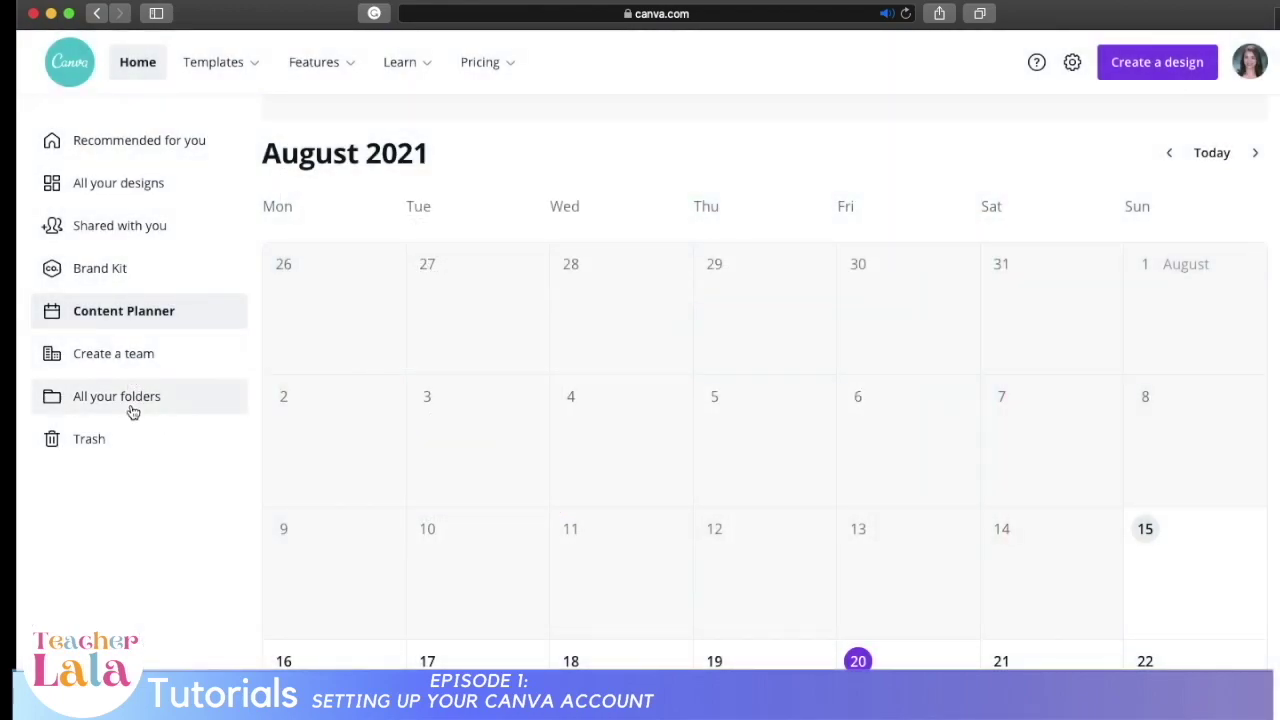
left_click(60, 408)
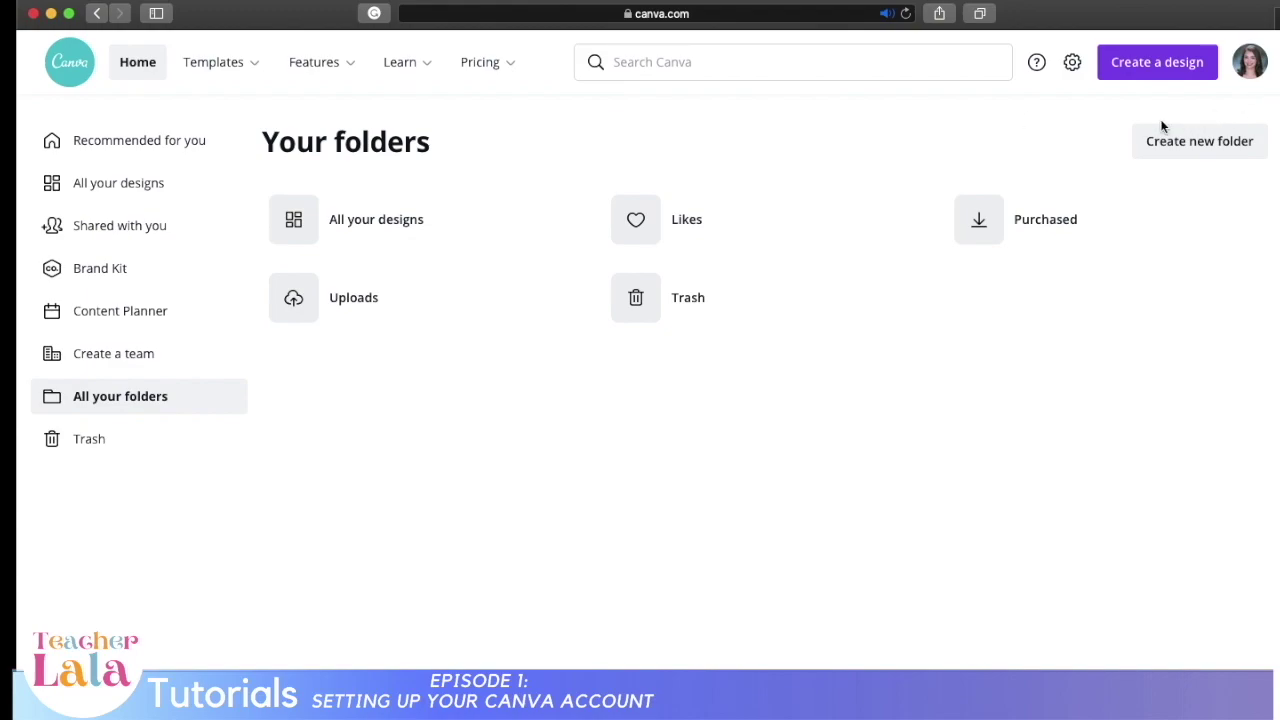
Step: Set the account's use to Teacher, check Login & Security, and return to the Home page
left_click(1070, 64)
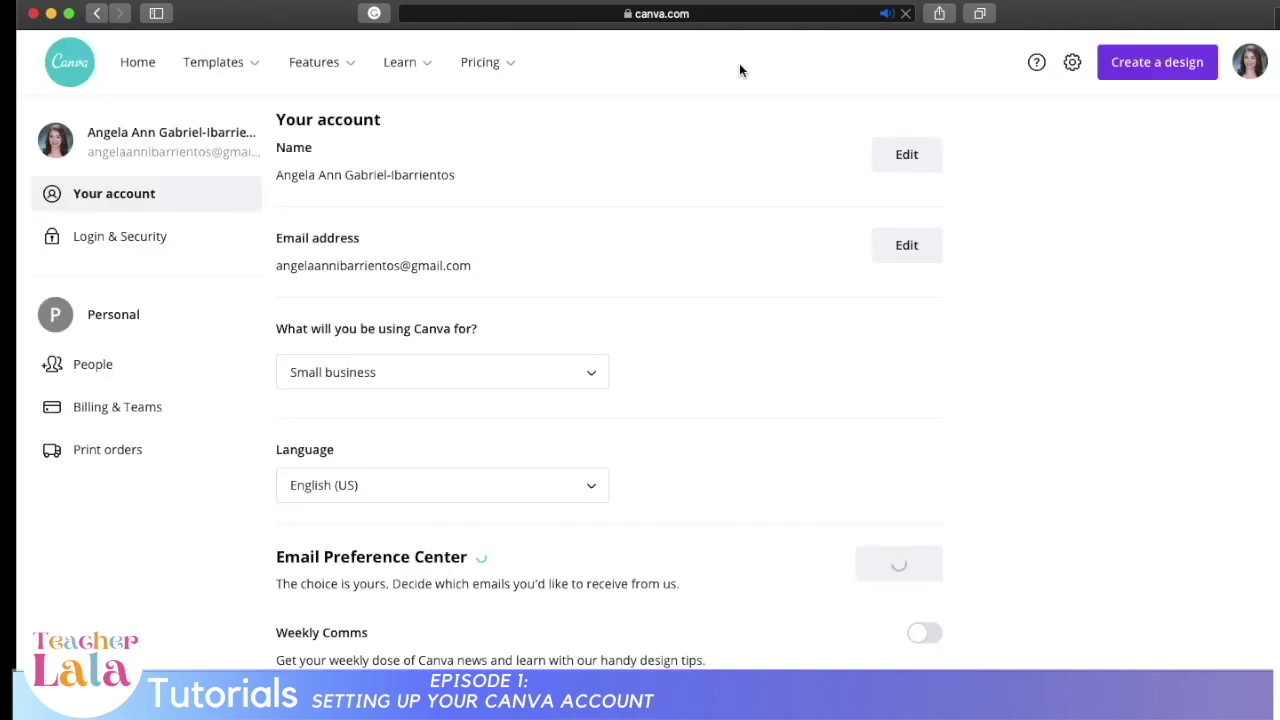
left_click(402, 376)
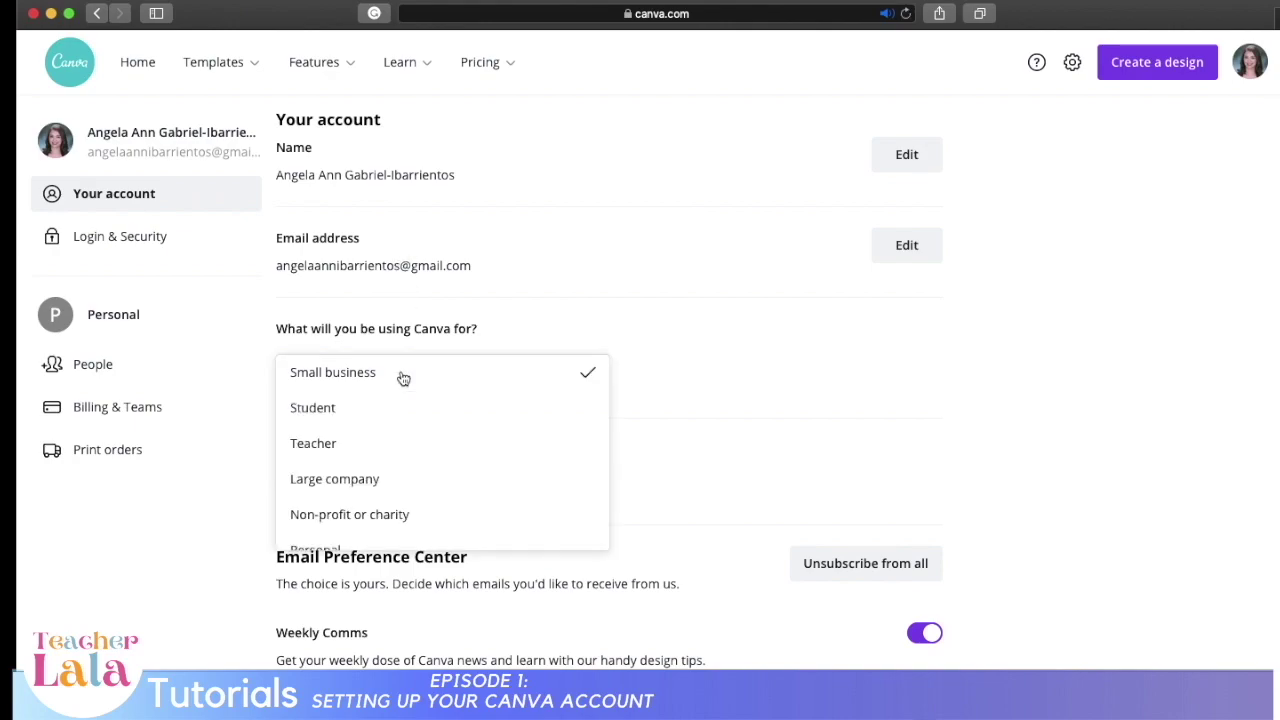
scroll(354, 525, "down", 1)
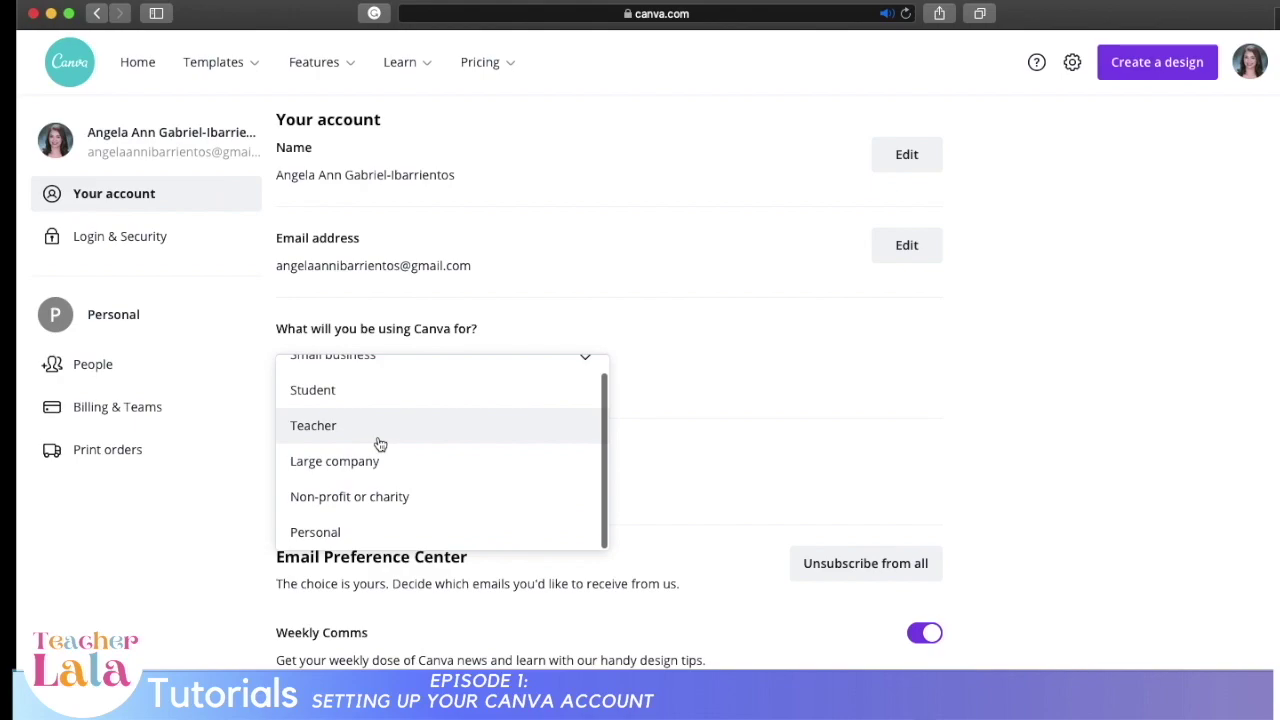
left_click(380, 443)
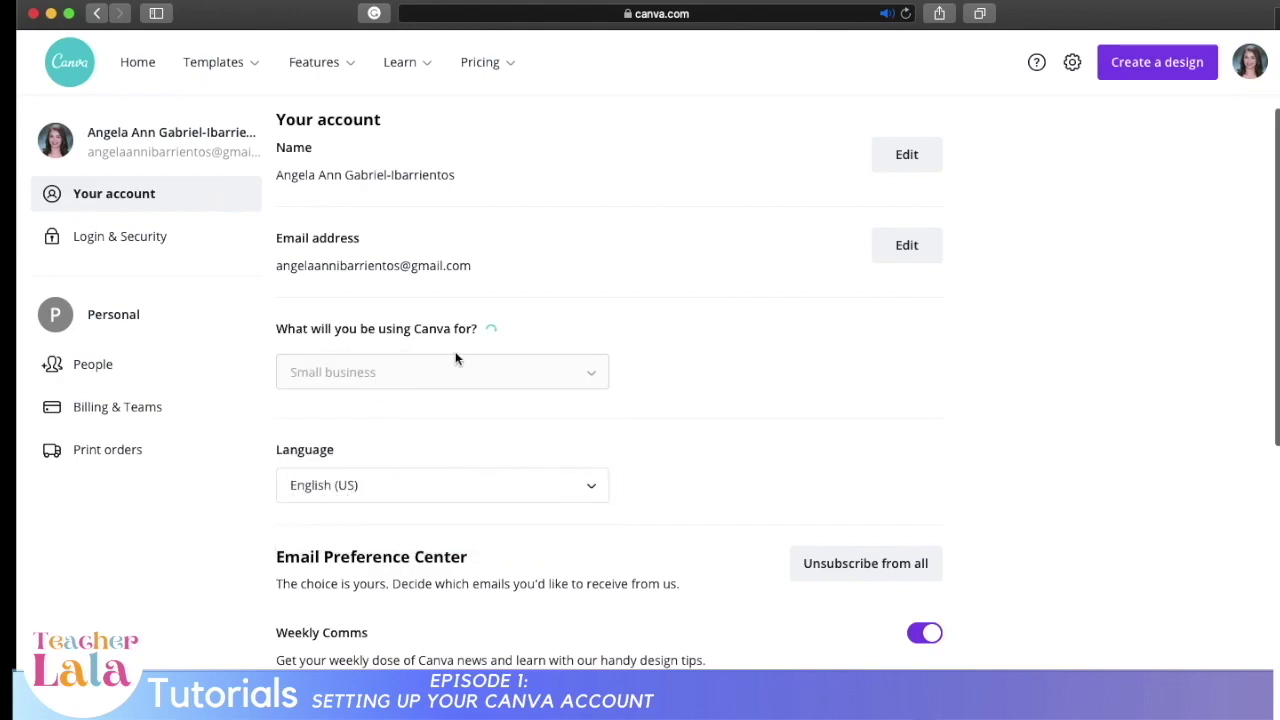
left_click(71, 239)
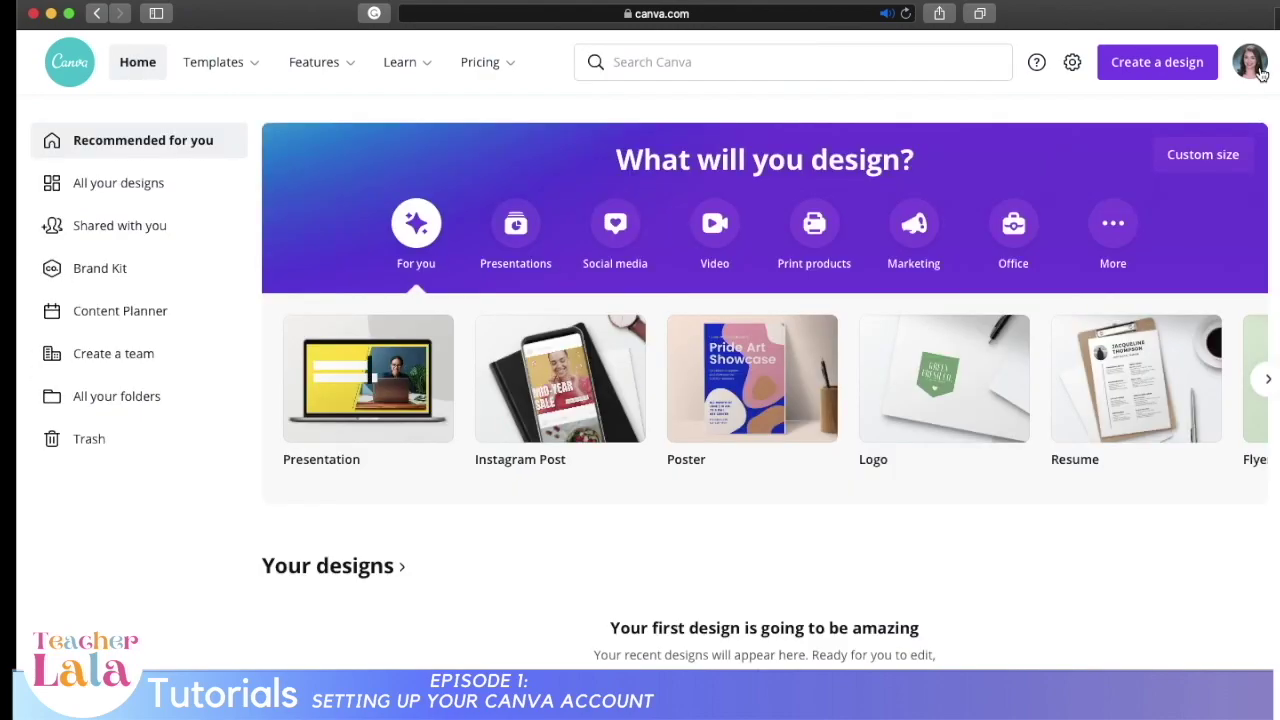
left_click(1258, 70)
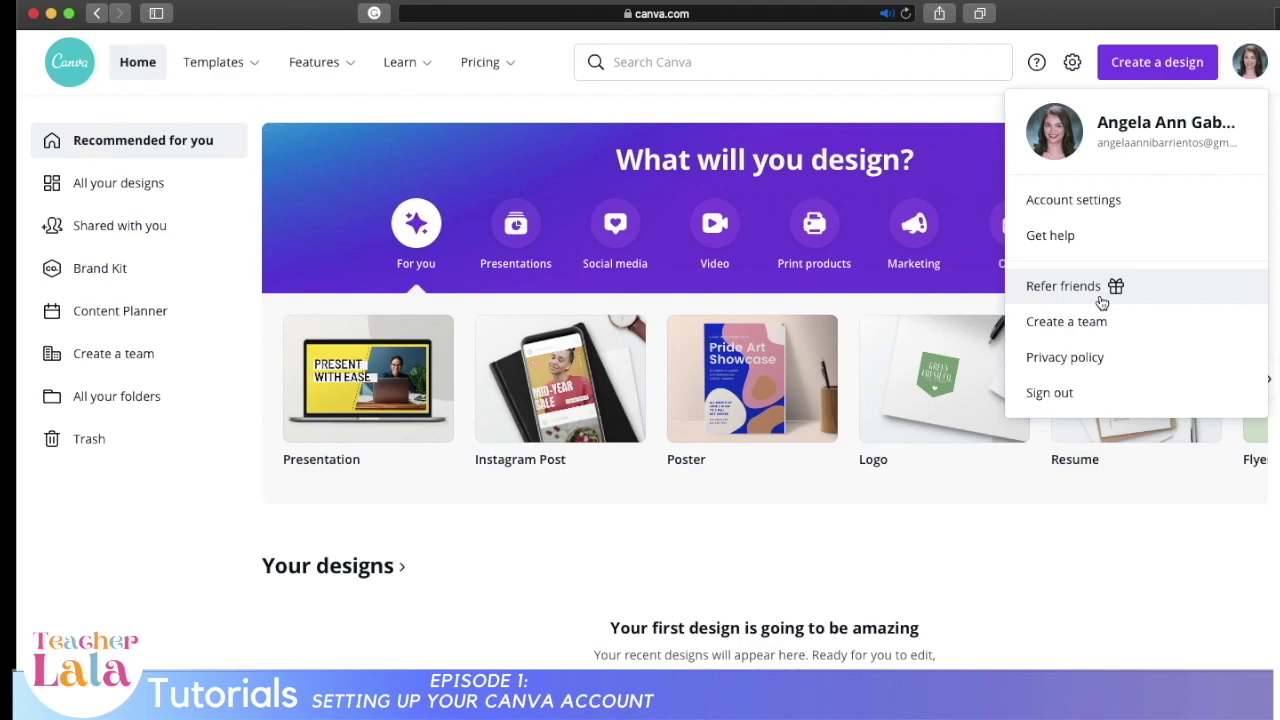
Step: Visit Refer friends, then create a new Poster design from the design-type list
left_click(1101, 300)
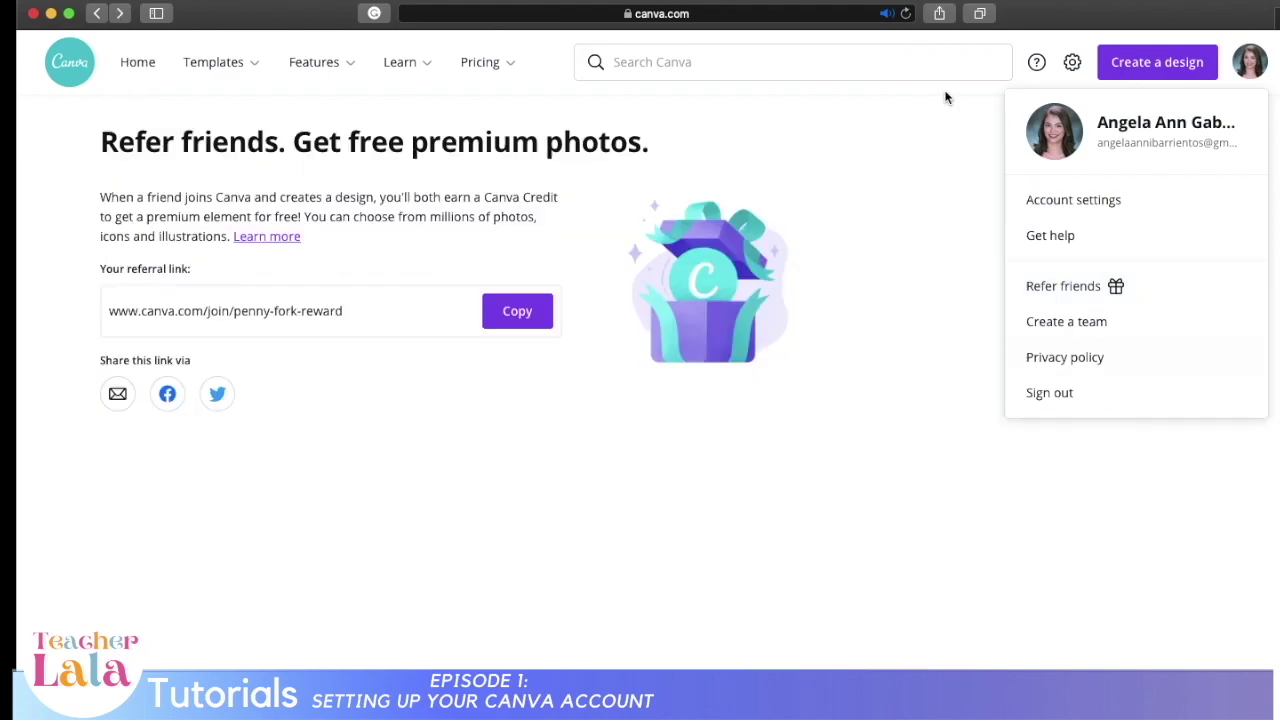
left_click(1125, 65)
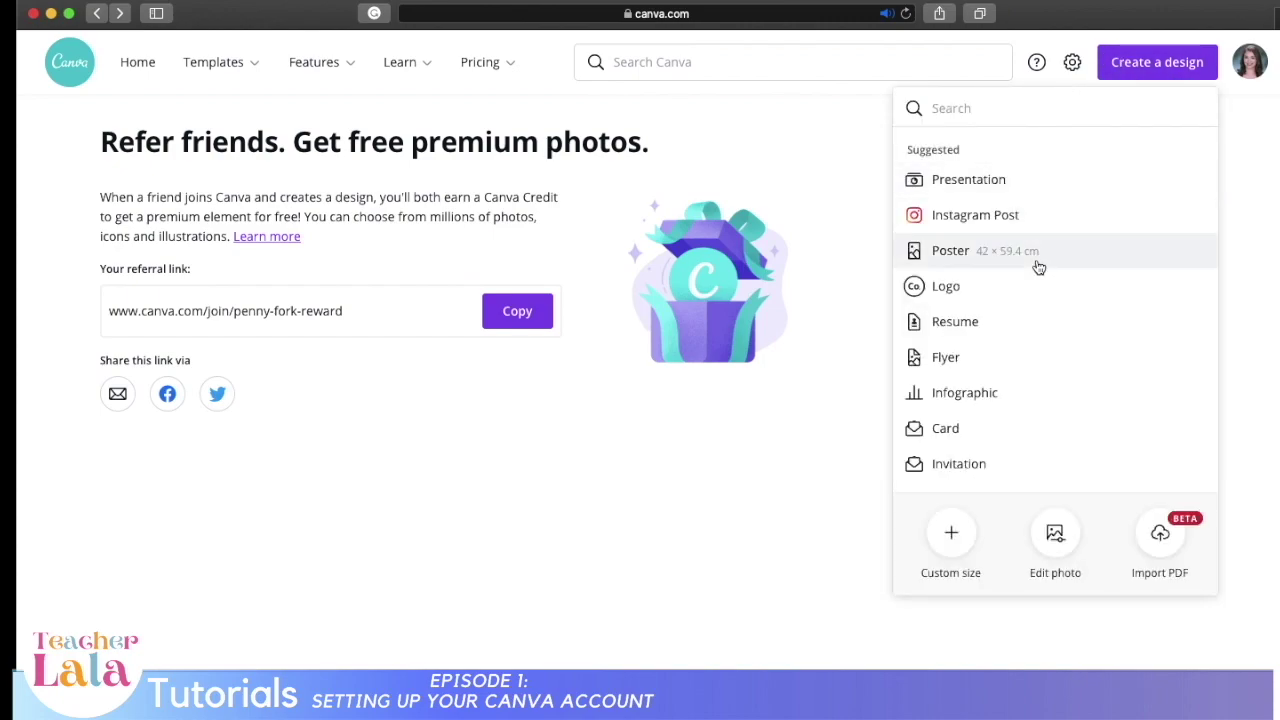
scroll(1039, 267, "down", 5)
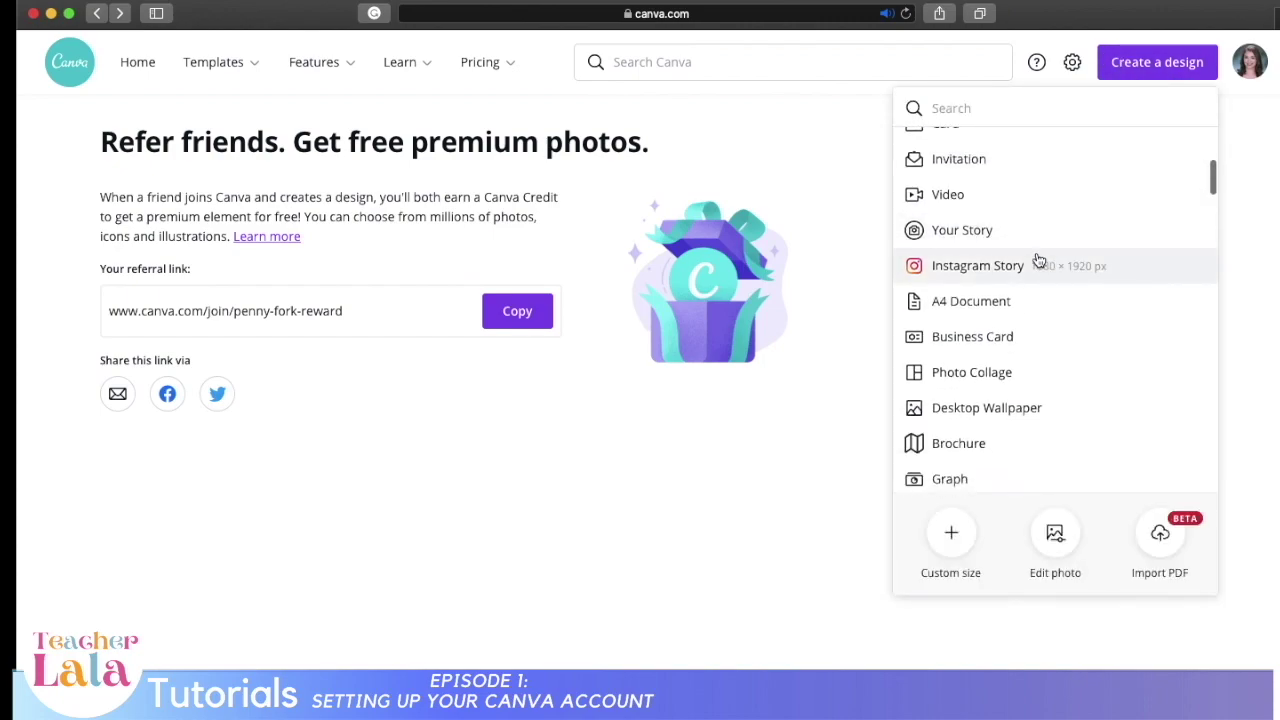
scroll(1039, 260, "down", 6)
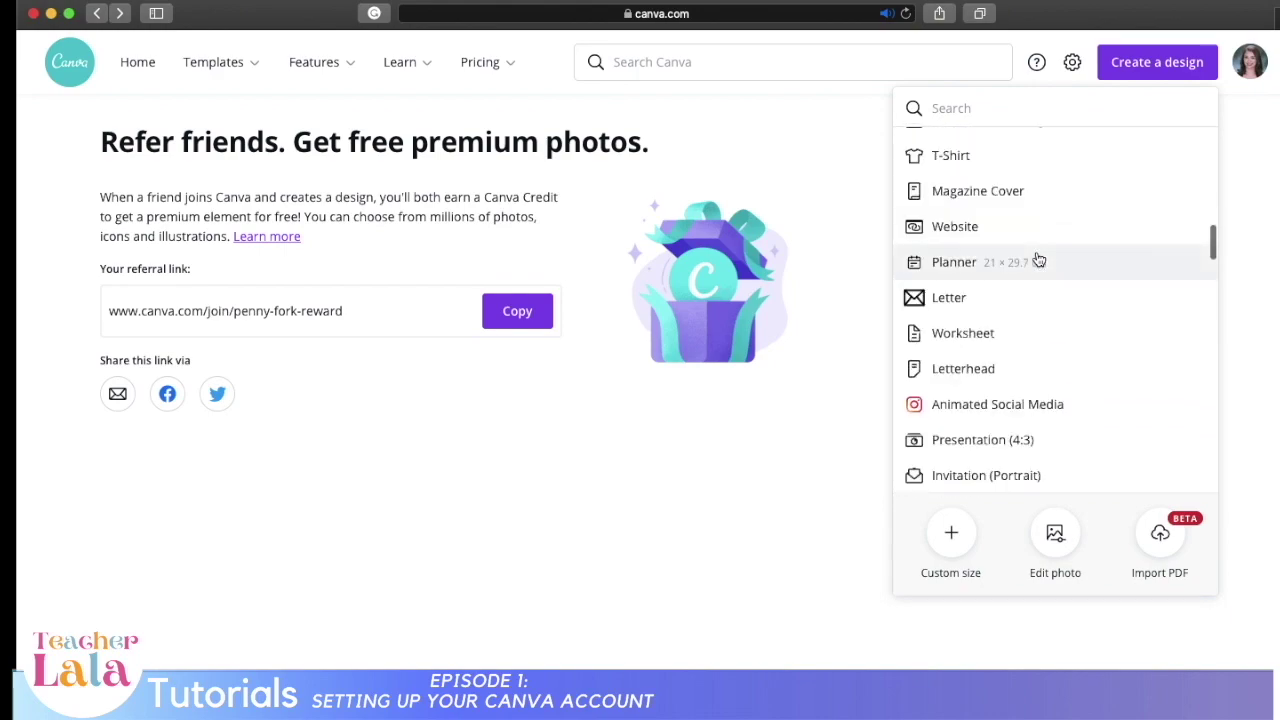
scroll(1048, 250, "down", 4)
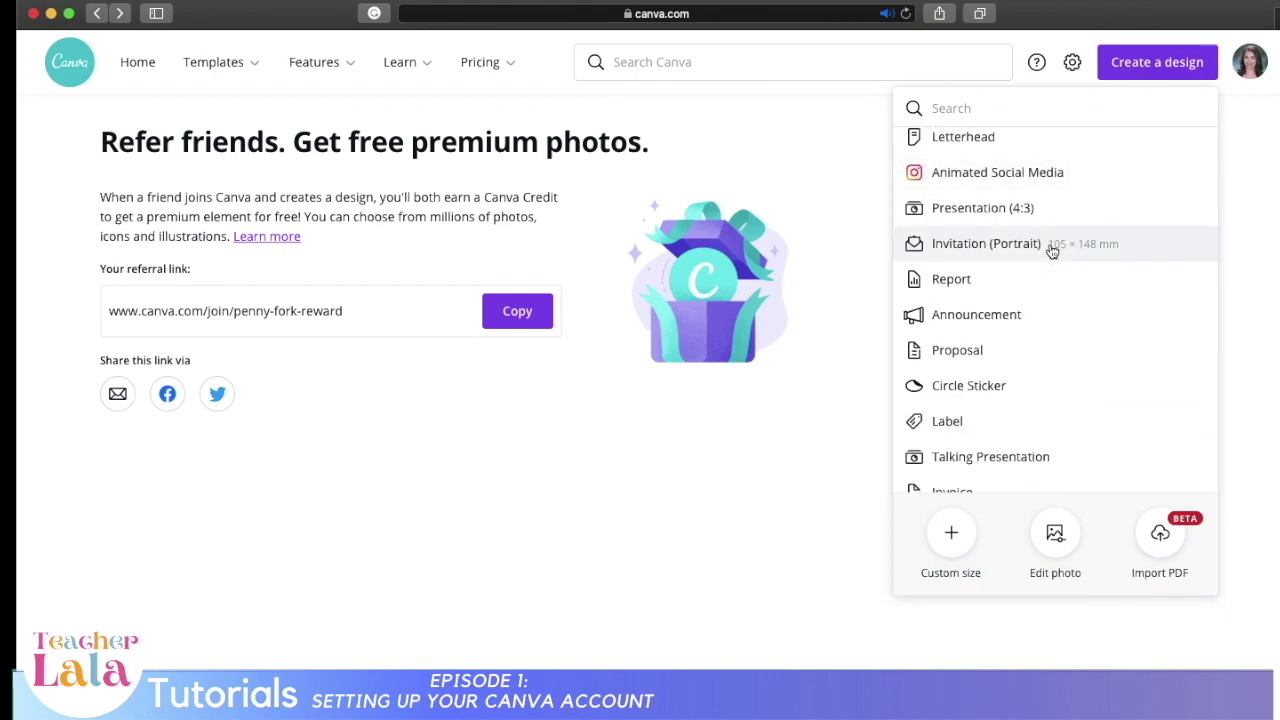
scroll(1052, 252, "down", 2)
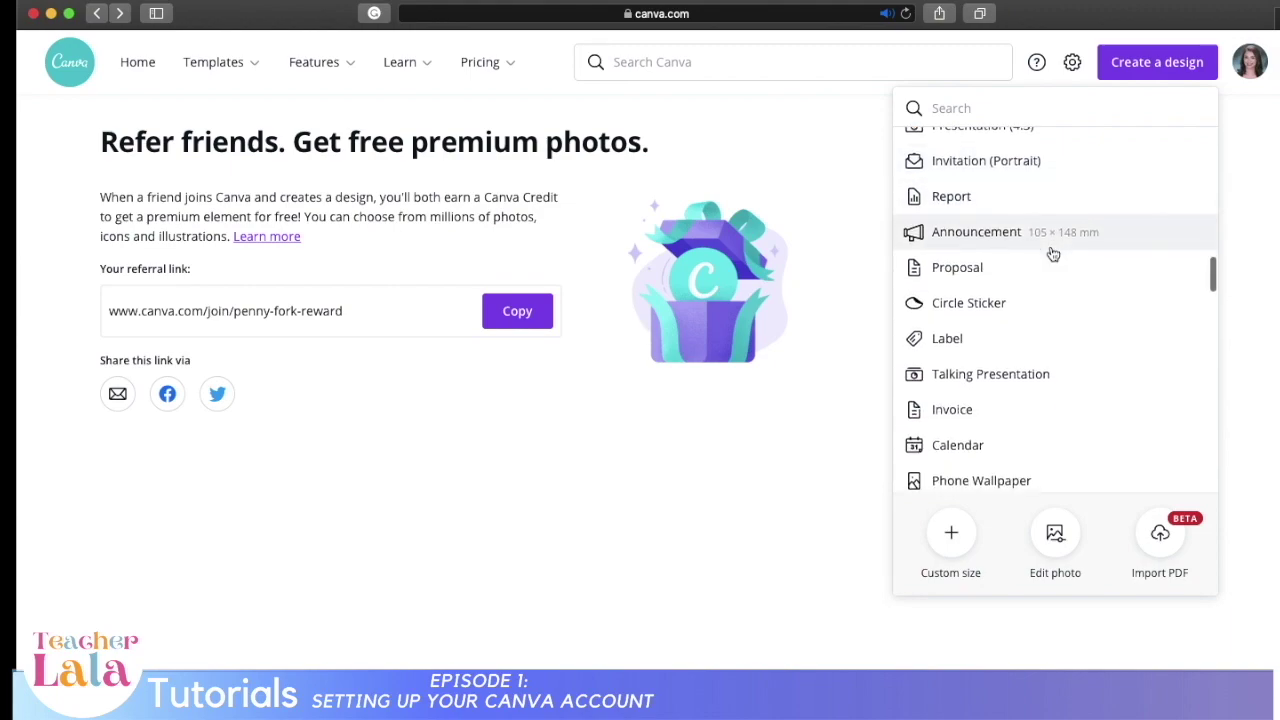
scroll(1052, 256, "down", 4)
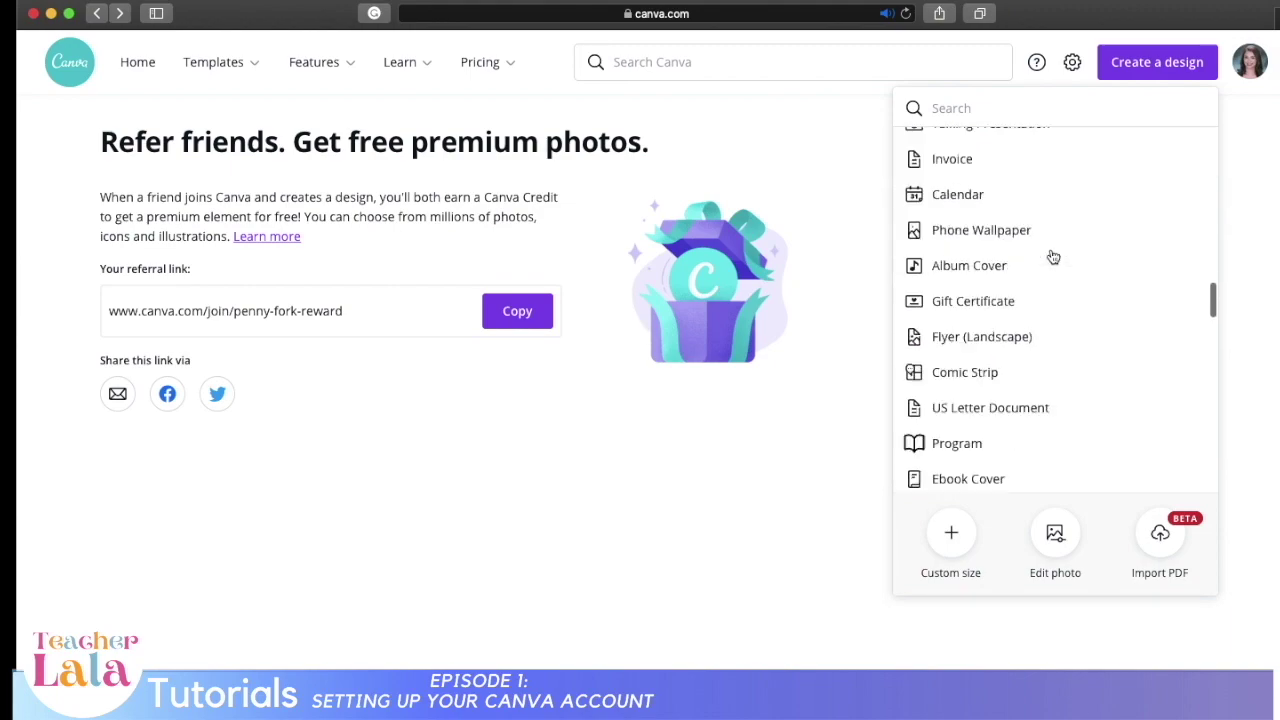
scroll(1052, 258, "up", 10)
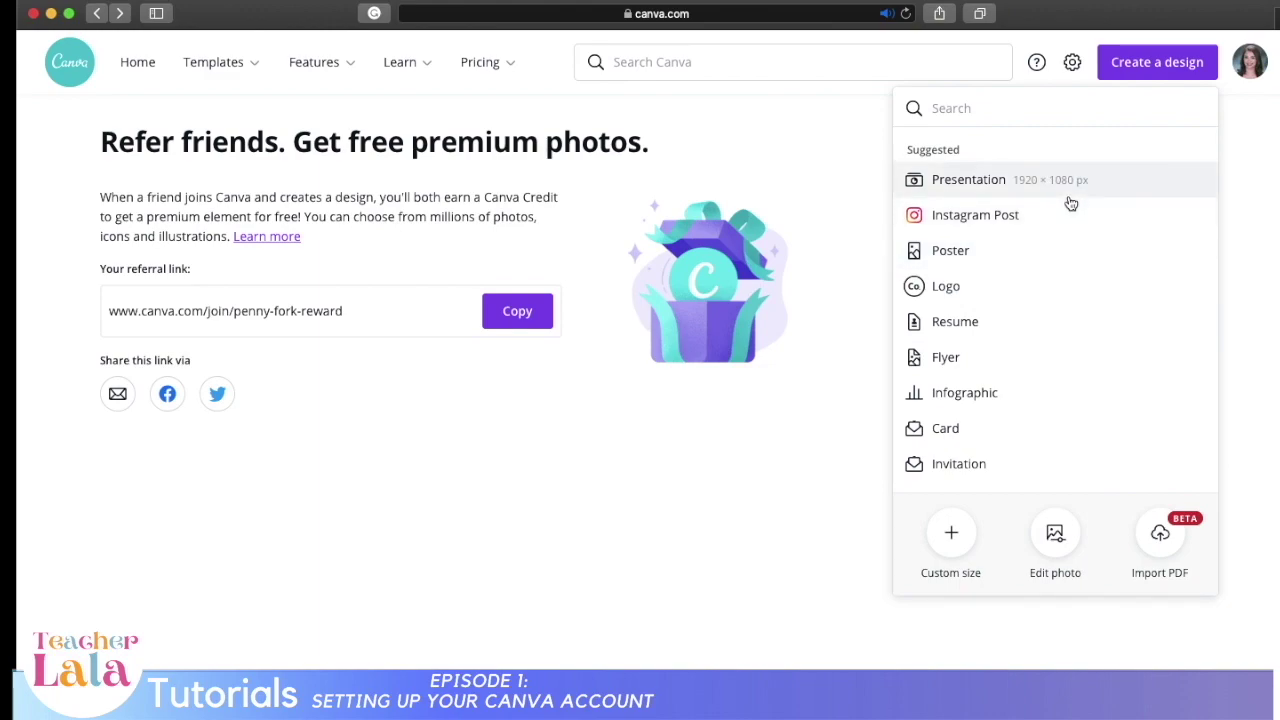
left_click(1055, 252)
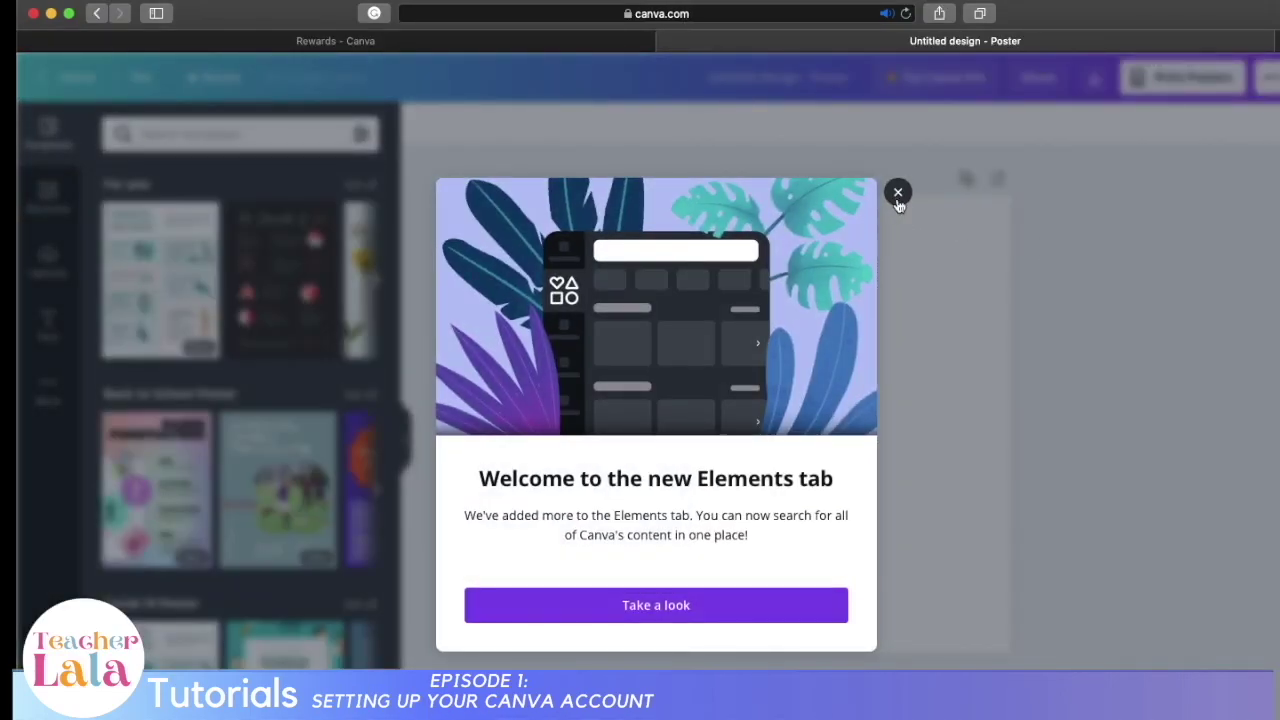
Step: Apply the Happy Diwali template from the 'Fun Poster' search results and collapse the Templates panel
left_click(896, 199)
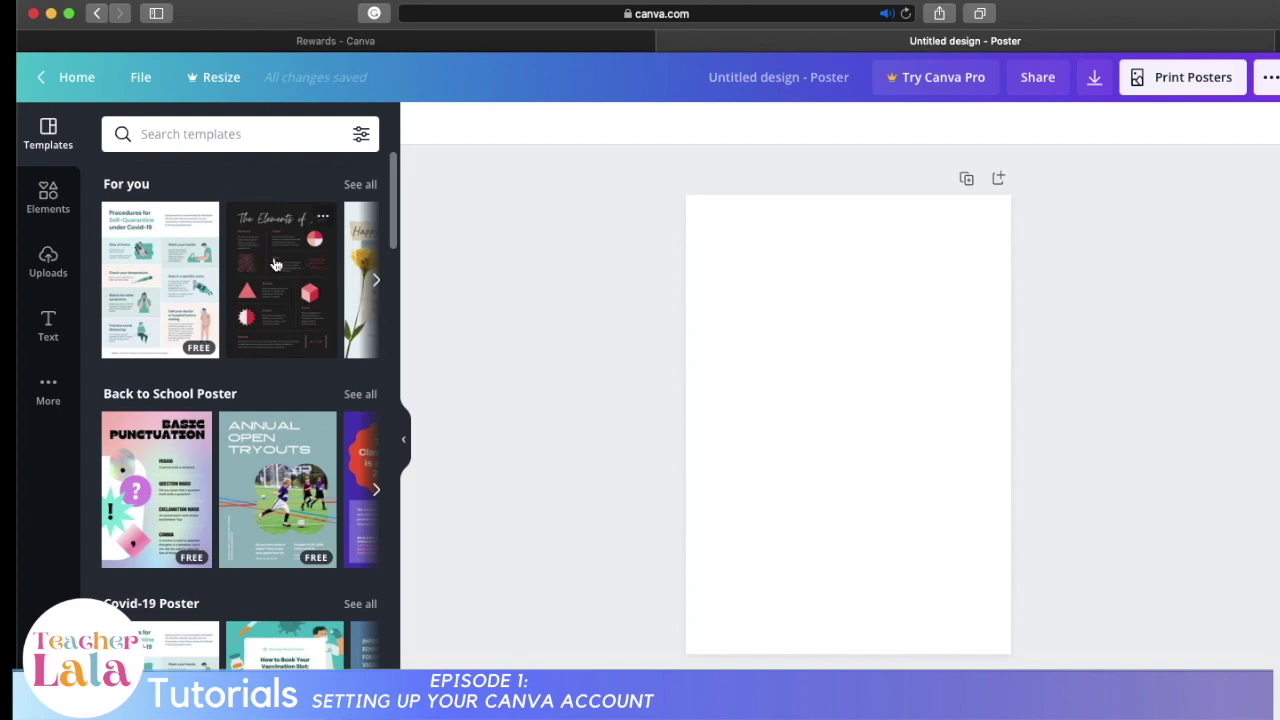
scroll(276, 265, "down", 3)
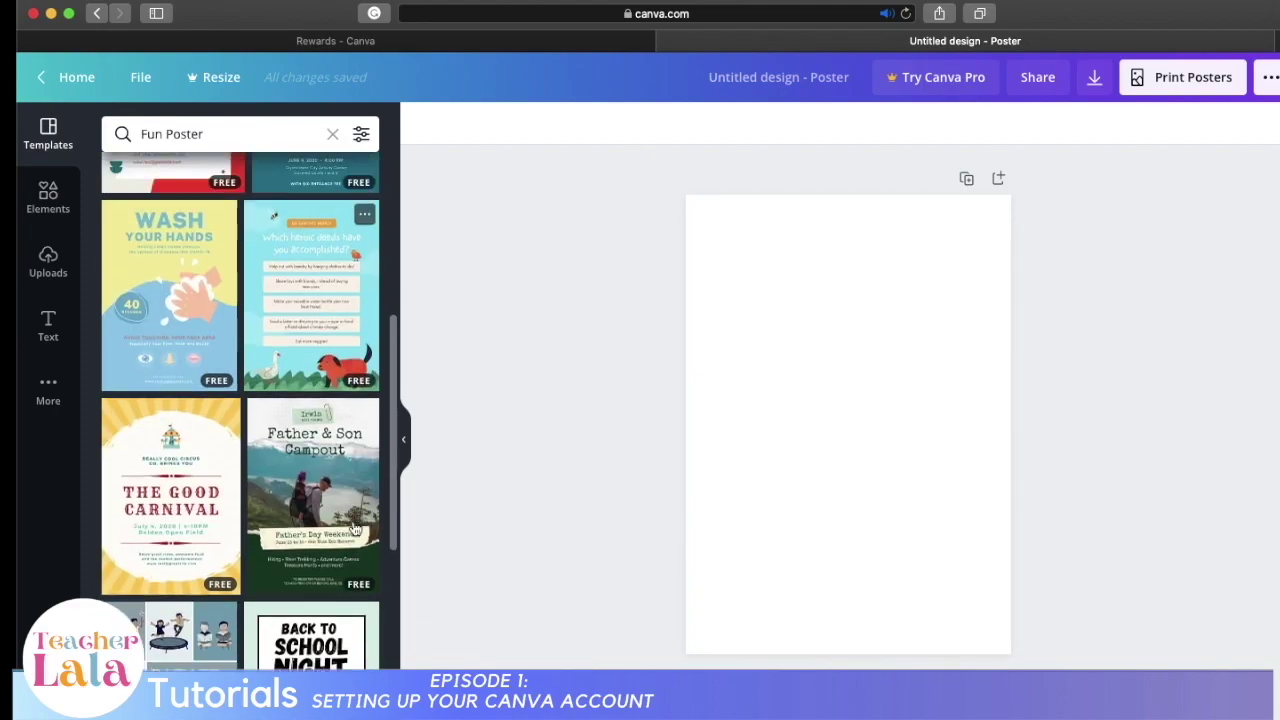
scroll(328, 390, "up", 5)
left_click(328, 390)
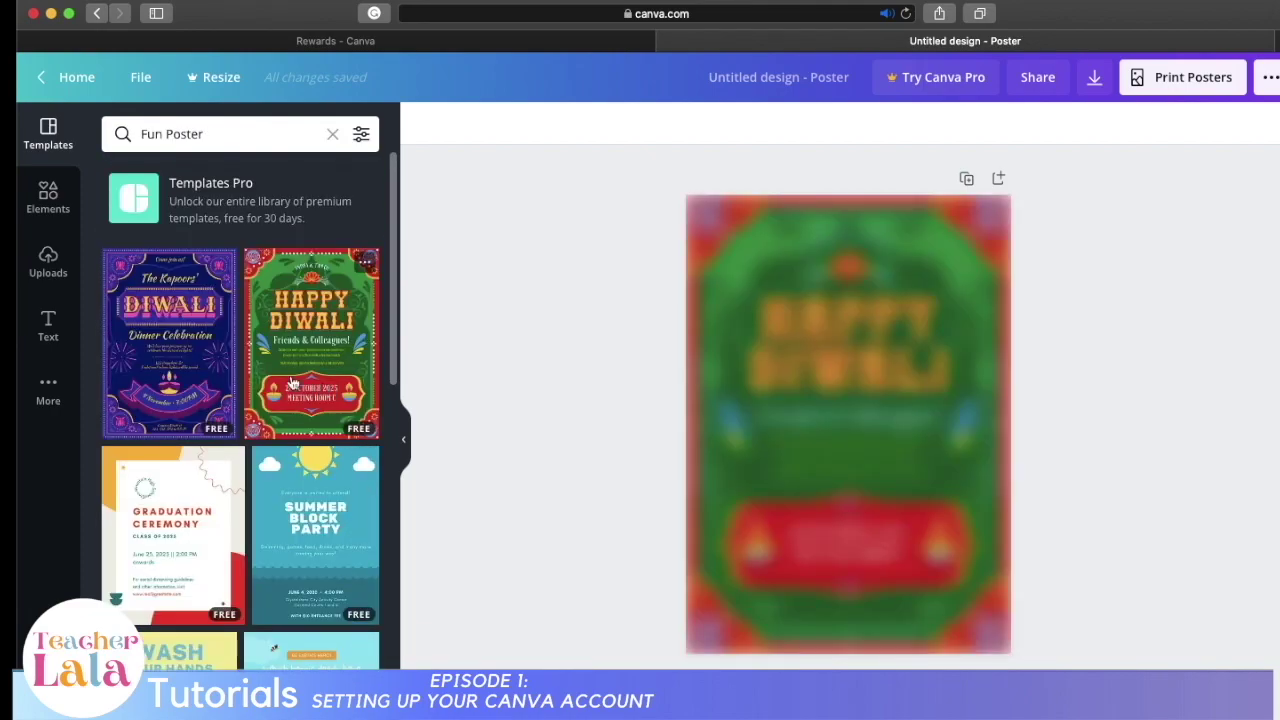
left_click(405, 444)
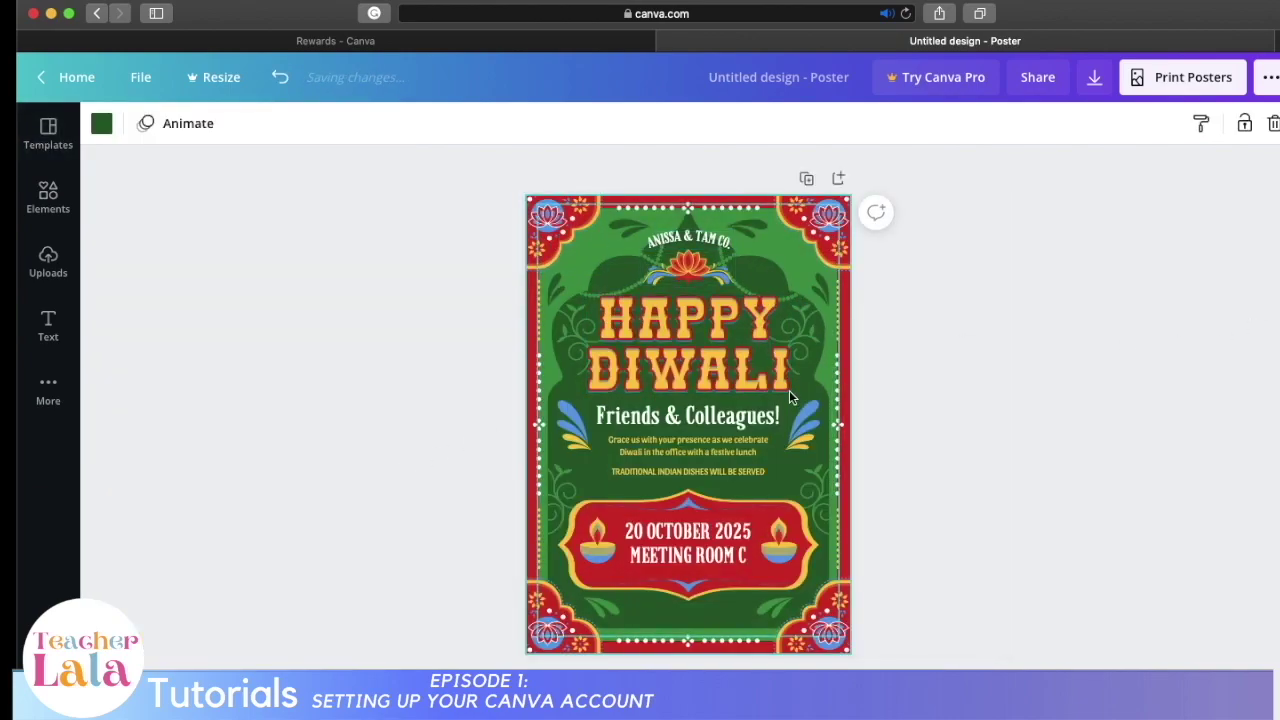
Step: Select the large HAPPY DIWALI title graphic and delete it
left_click(697, 255)
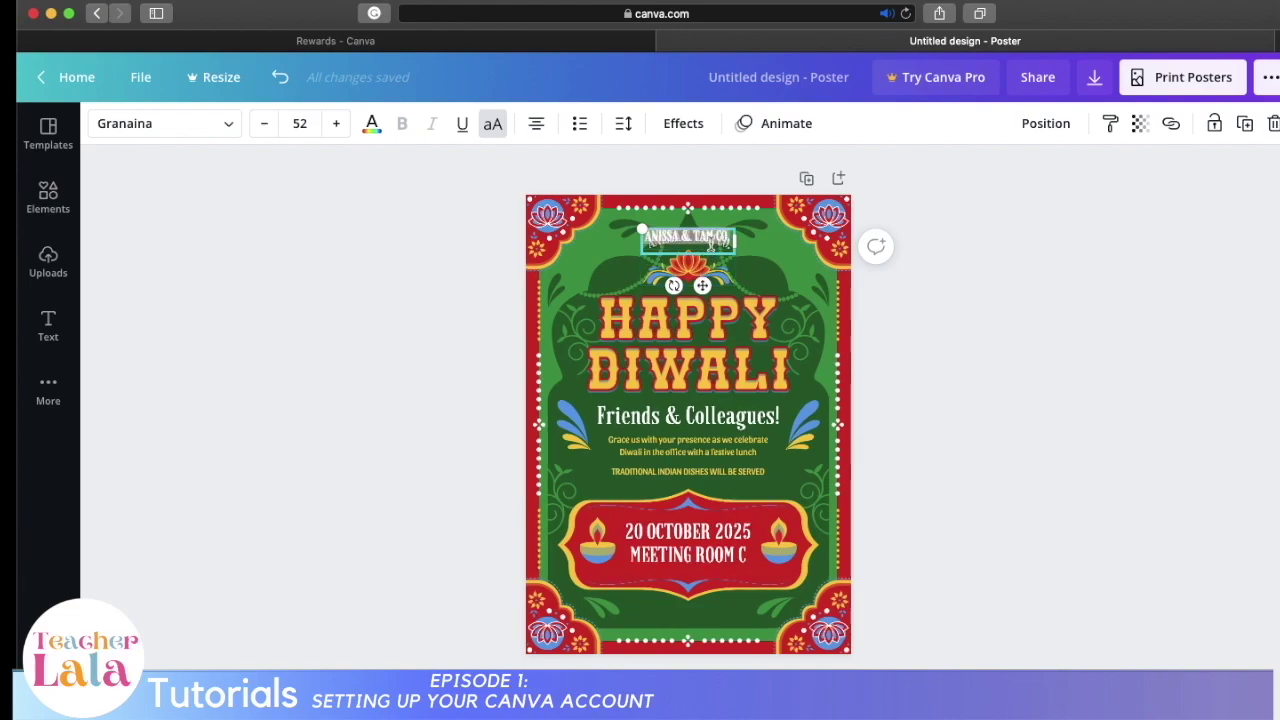
left_click(818, 232)
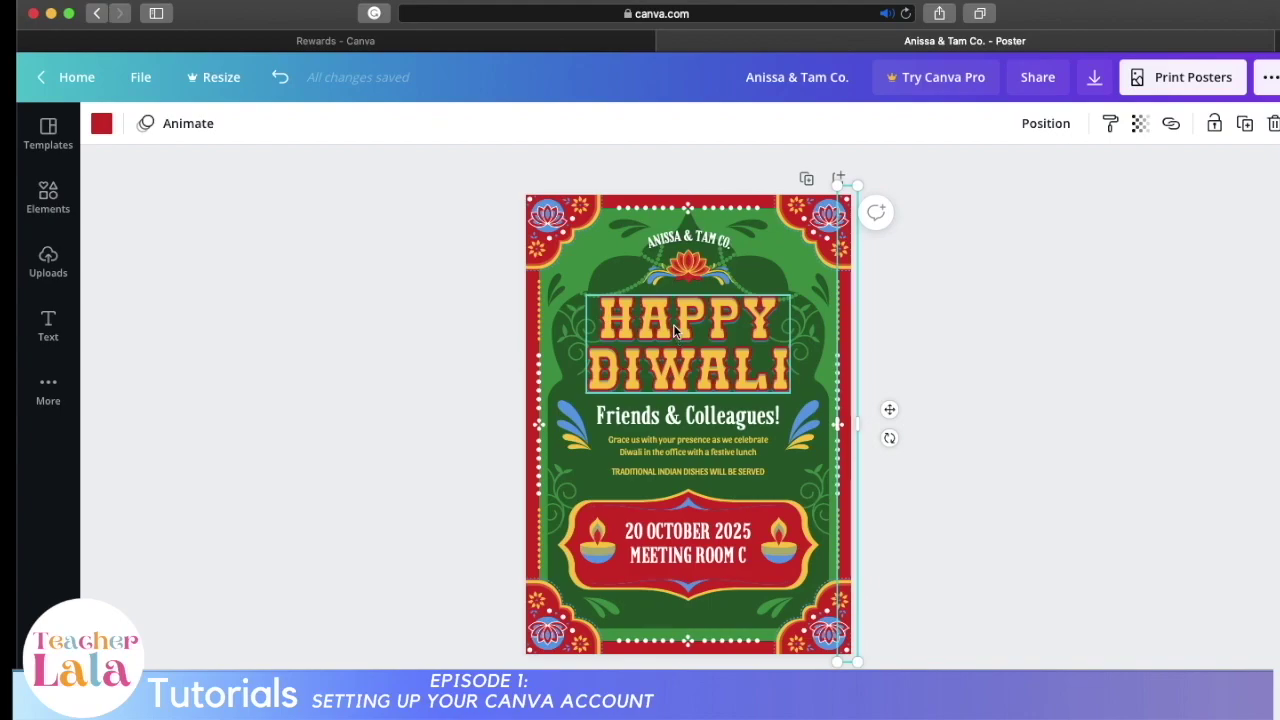
double_click(675, 320)
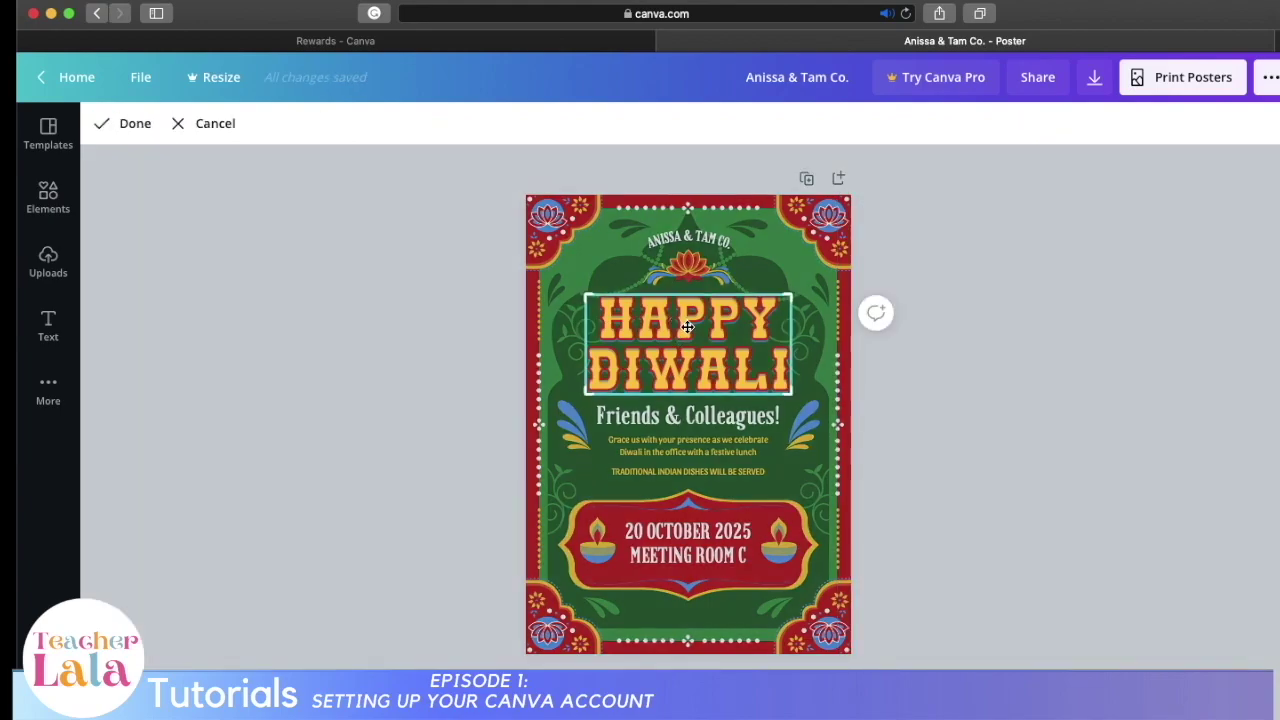
left_click(193, 126)
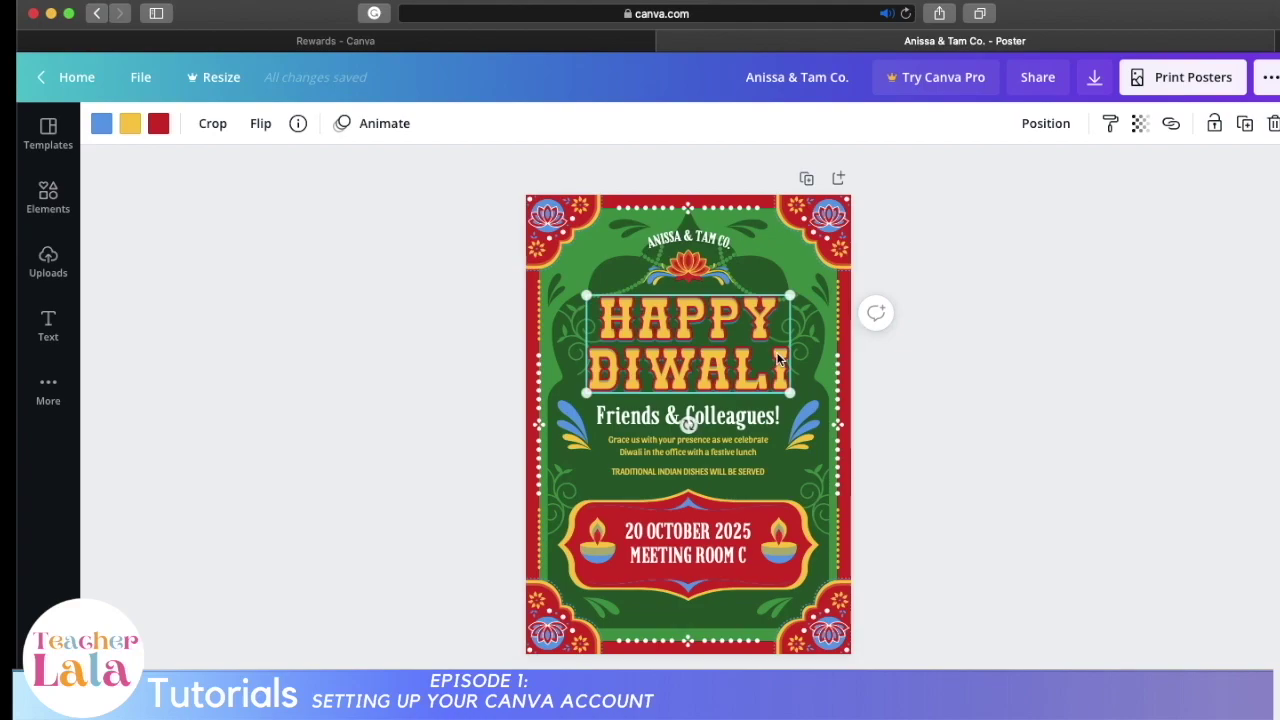
left_click_drag(738, 360, 738, 362)
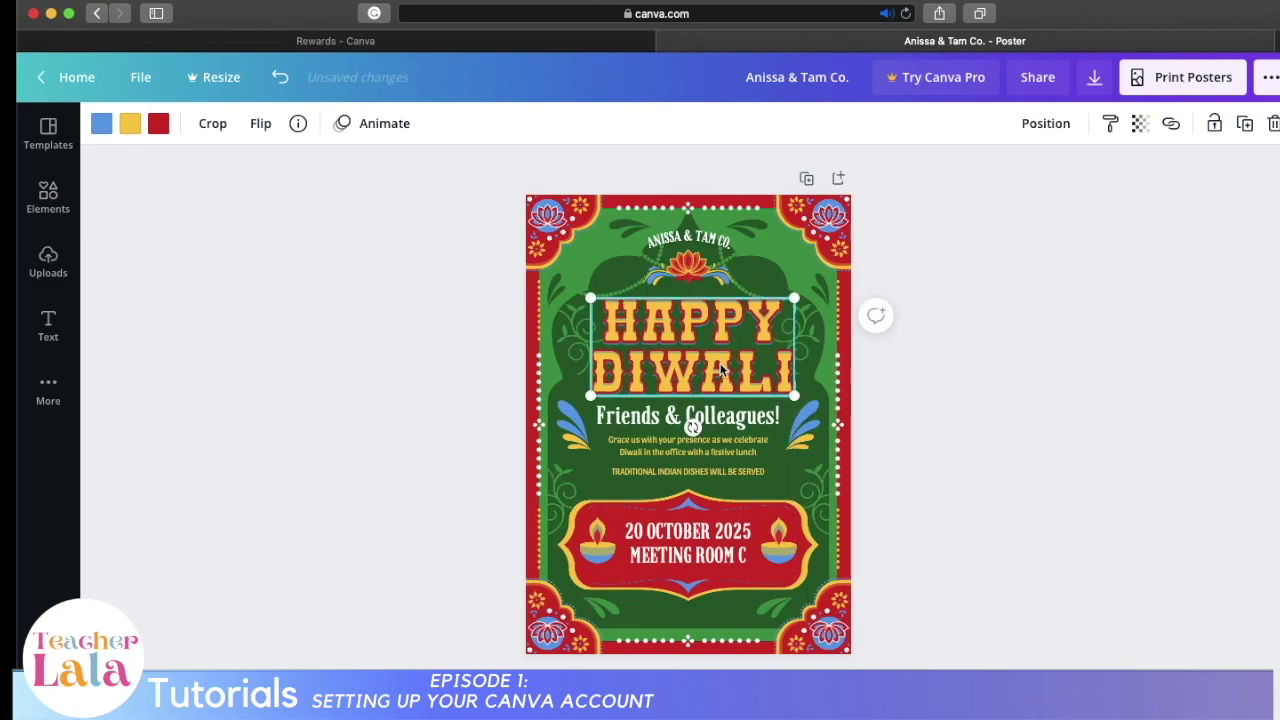
key("Delete")
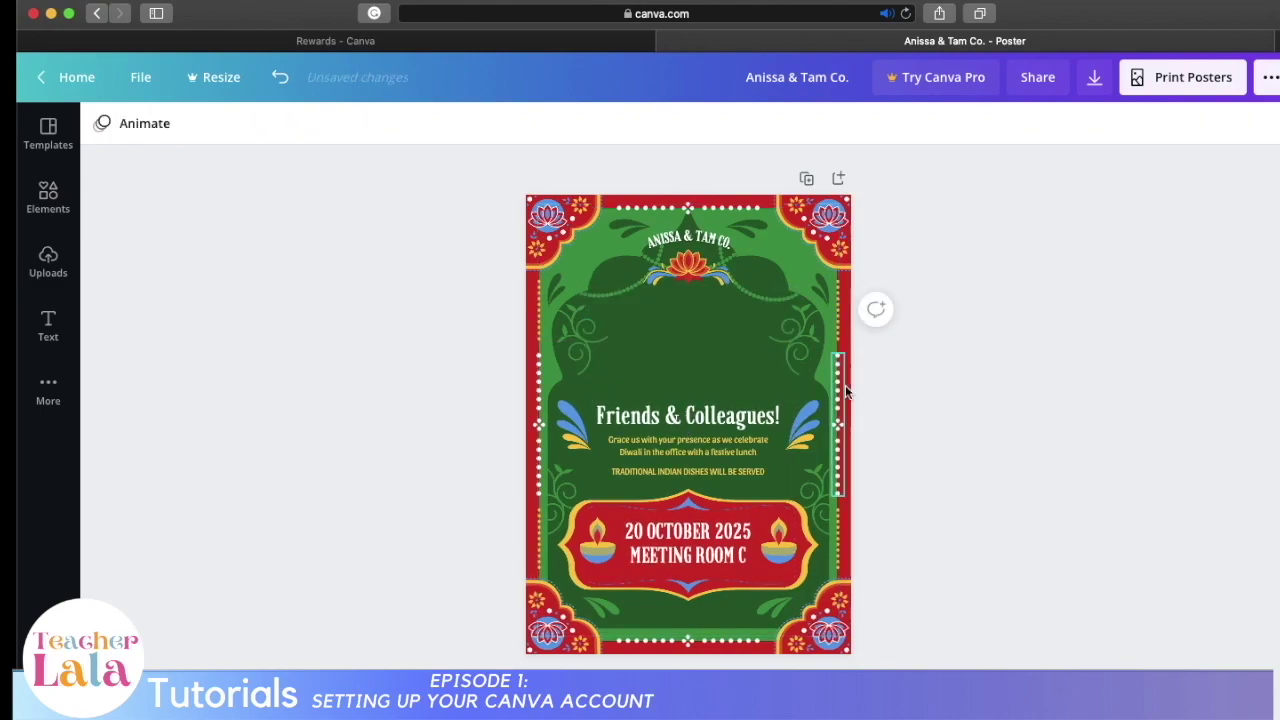
Step: Add a new heading text box and move it above Friends & Colleagues
left_click(52, 340)
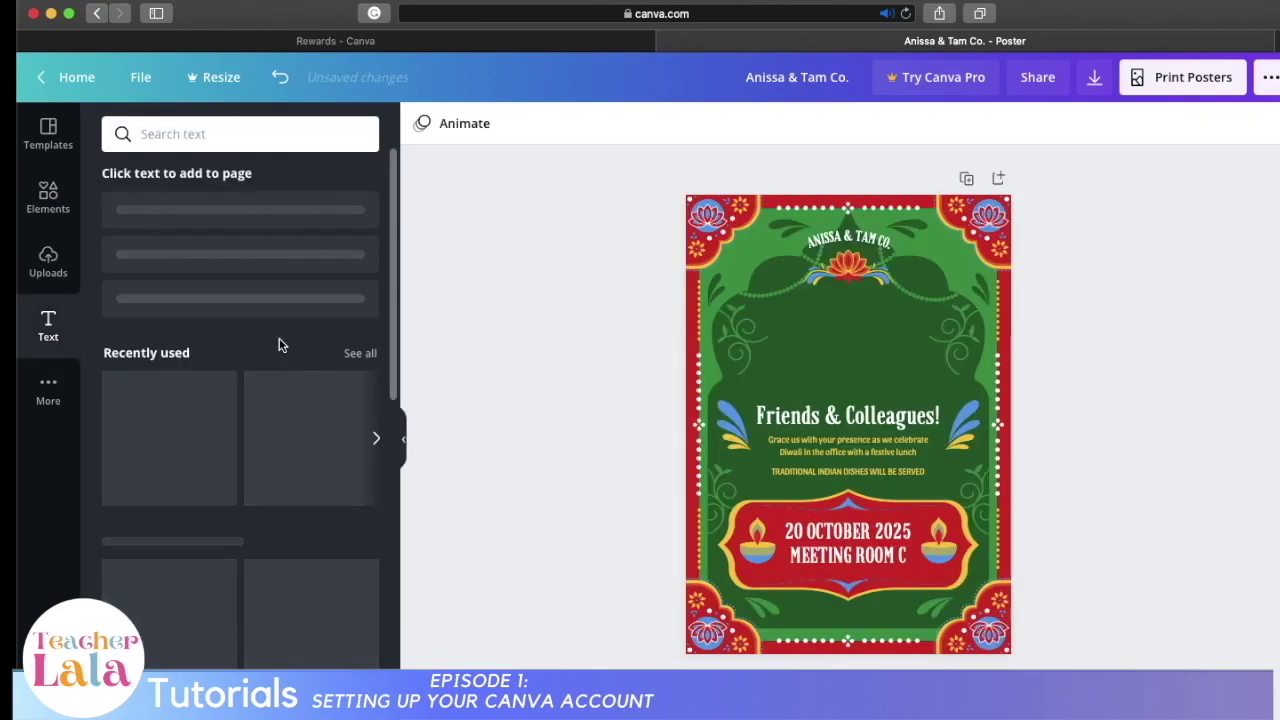
left_click(213, 210)
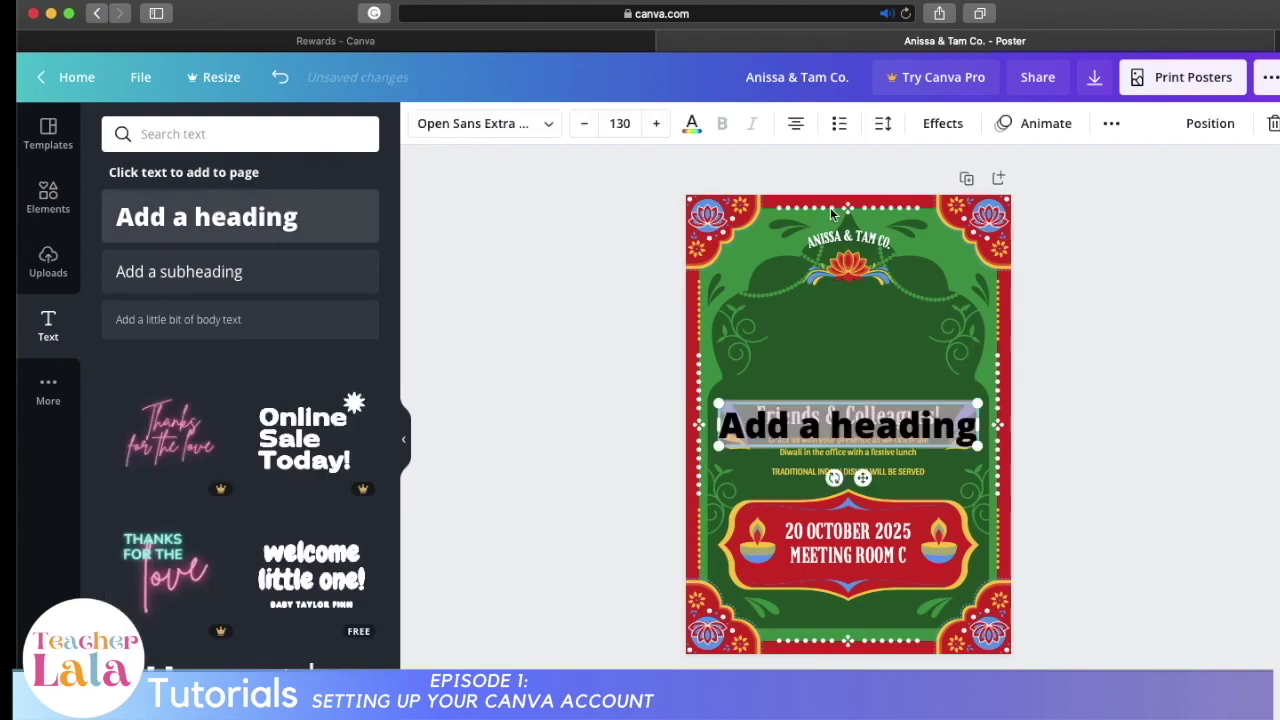
left_click(840, 365)
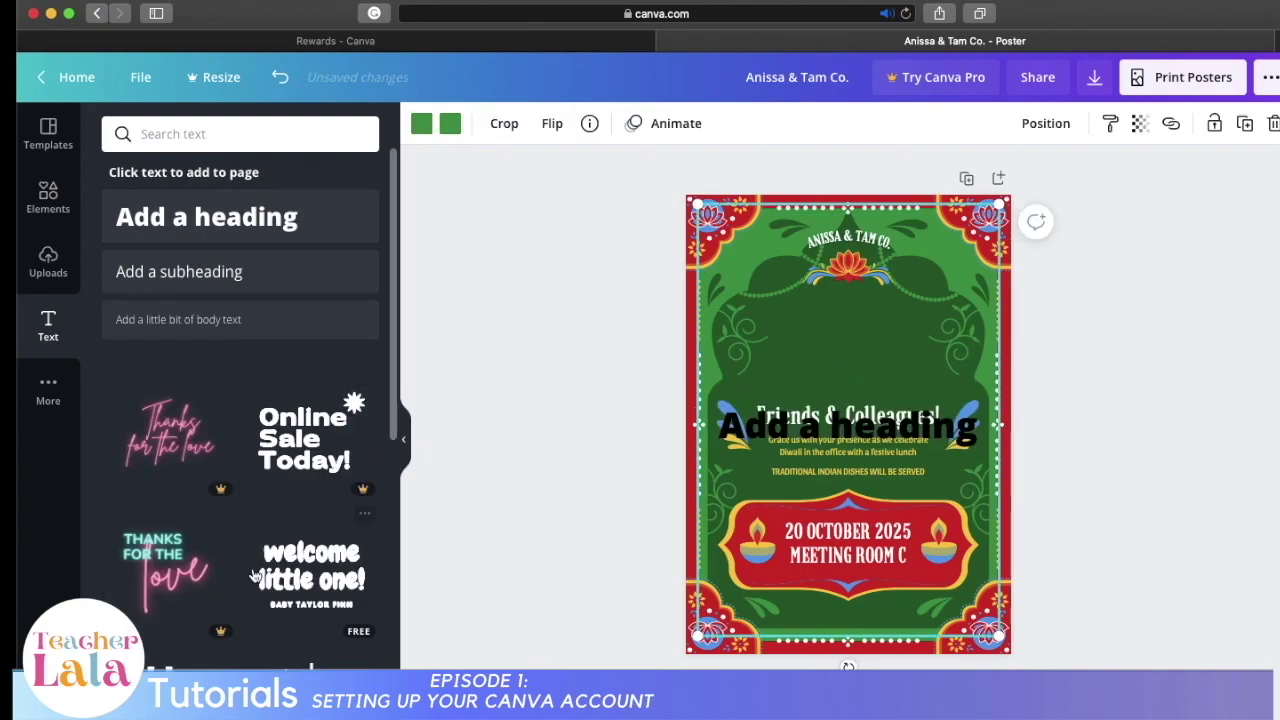
scroll(200, 600, "down", 6)
left_click(840, 425)
left_click_drag(840, 425, 840, 360)
Step: Type 'Pagdiriwang ng Buwan ng Wika!' in white Granaina, move it up, and delete Friends & Colleagues
left_click(480, 123)
left_click(164, 182)
left_click(369, 123)
left_click(214, 263)
type("PAg")
key("BackSpace")
key("BackSpace")
type("agdiriwang ng Buwan ng Wika!")
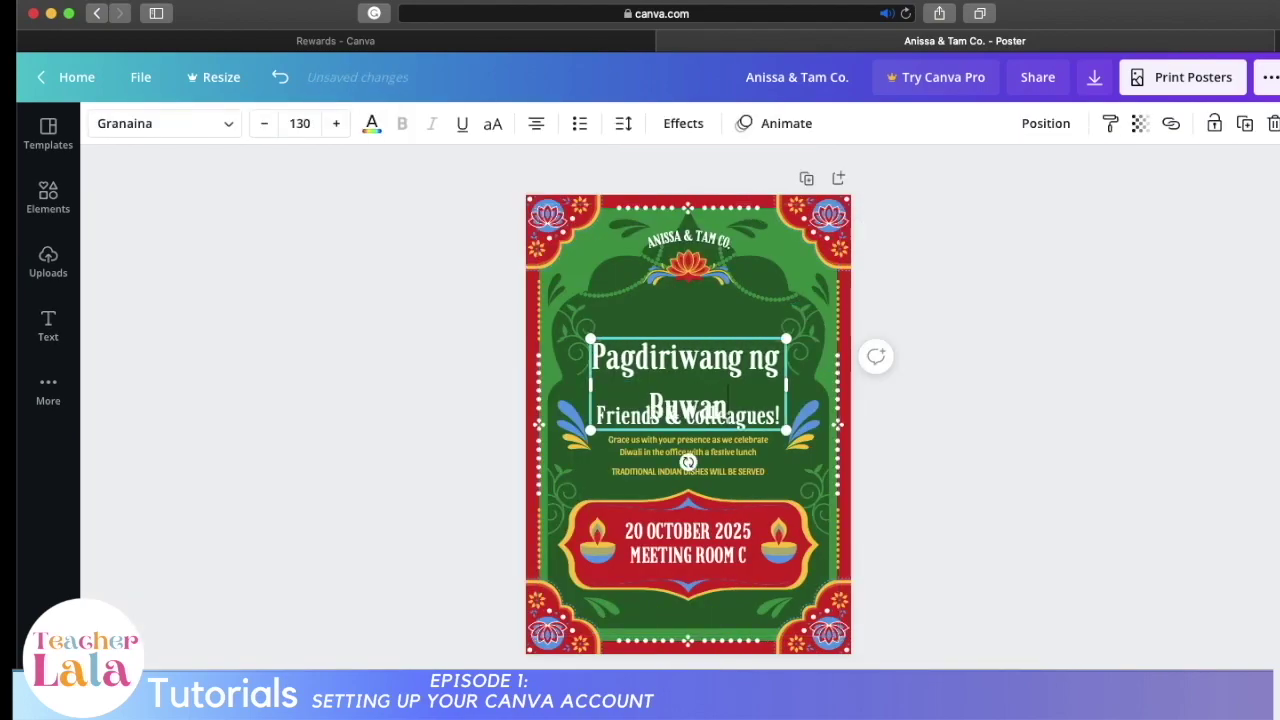
left_click_drag(688, 462, 688, 425)
left_click(688, 414)
key("Delete")
Step: Set the heading line spacing to about 1.12, enlarge it, and centre it on the poster
left_click(685, 355)
left_click(623, 123)
left_click_drag(790, 220, 772, 229)
left_click(674, 421)
left_click(660, 376)
left_click_drag(590, 318, 556, 304)
left_click(500, 310)
left_click_drag(690, 360, 708, 361)
Step: Replace ANISSA & TAM CO. with the school's name ending in ELEMENTARY SCHOOL
left_click(711, 240)
double_click(711, 240)
type("BARRIENTOS")
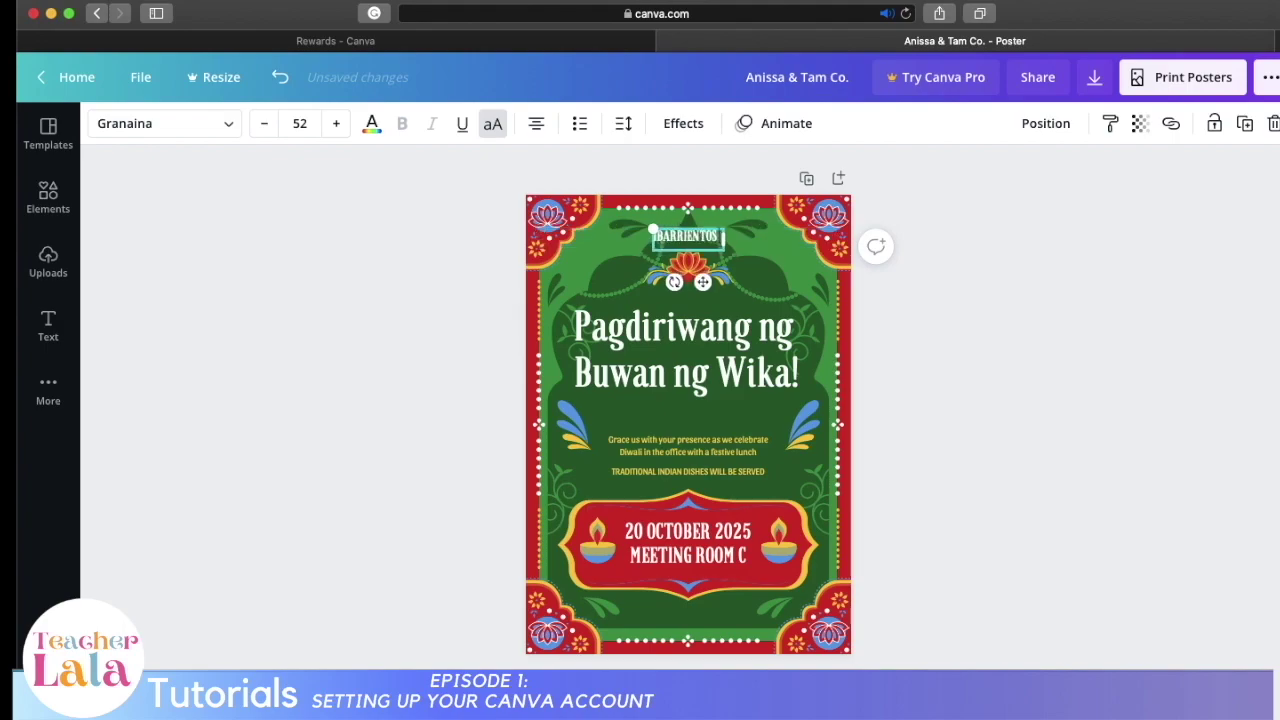
type(" ELEMENTARY SCHOOL")
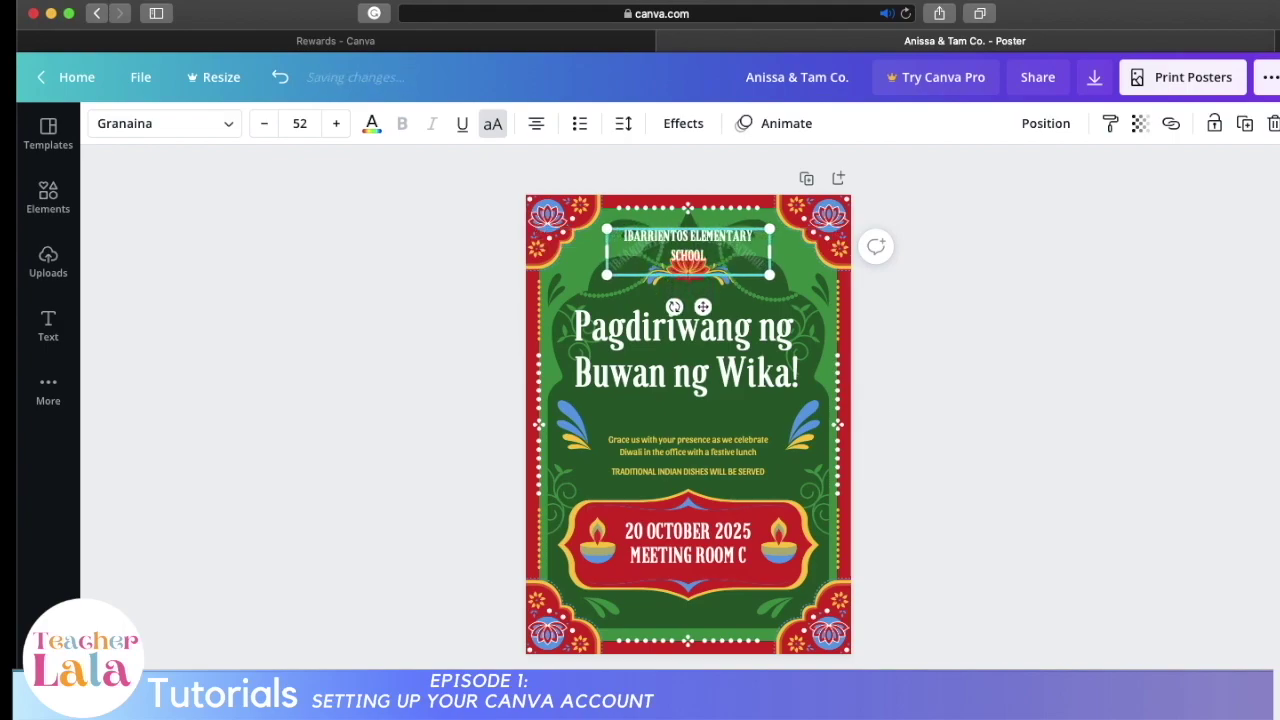
left_click(745, 325)
Step: Give the heading a yellow drop shadow with more transparency and a smaller offset
left_click(683, 123)
left_click(239, 243)
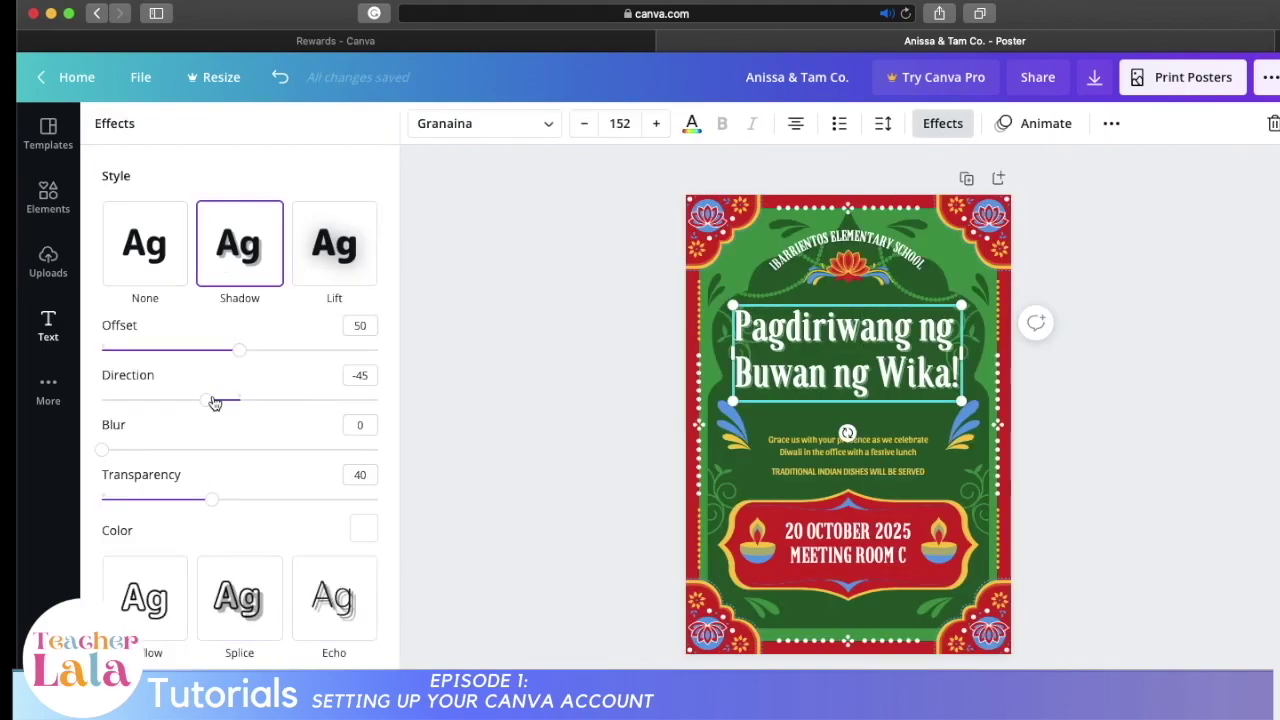
mouse_move(212, 406)
left_mouse_down()
mouse_move(184, 400)
mouse_move(210, 400)
left_mouse_up()
left_click(363, 529)
left_click(171, 491)
left_click_drag(212, 344, 245, 353)
mouse_move(101, 296)
left_mouse_down()
mouse_move(226, 306)
mouse_move(101, 296)
left_mouse_up()
scroll(226, 297, "up", 1)
left_click_drag(210, 263, 239, 264)
left_click_drag(238, 214, 206, 220)
left_click_drag(239, 264, 206, 271)
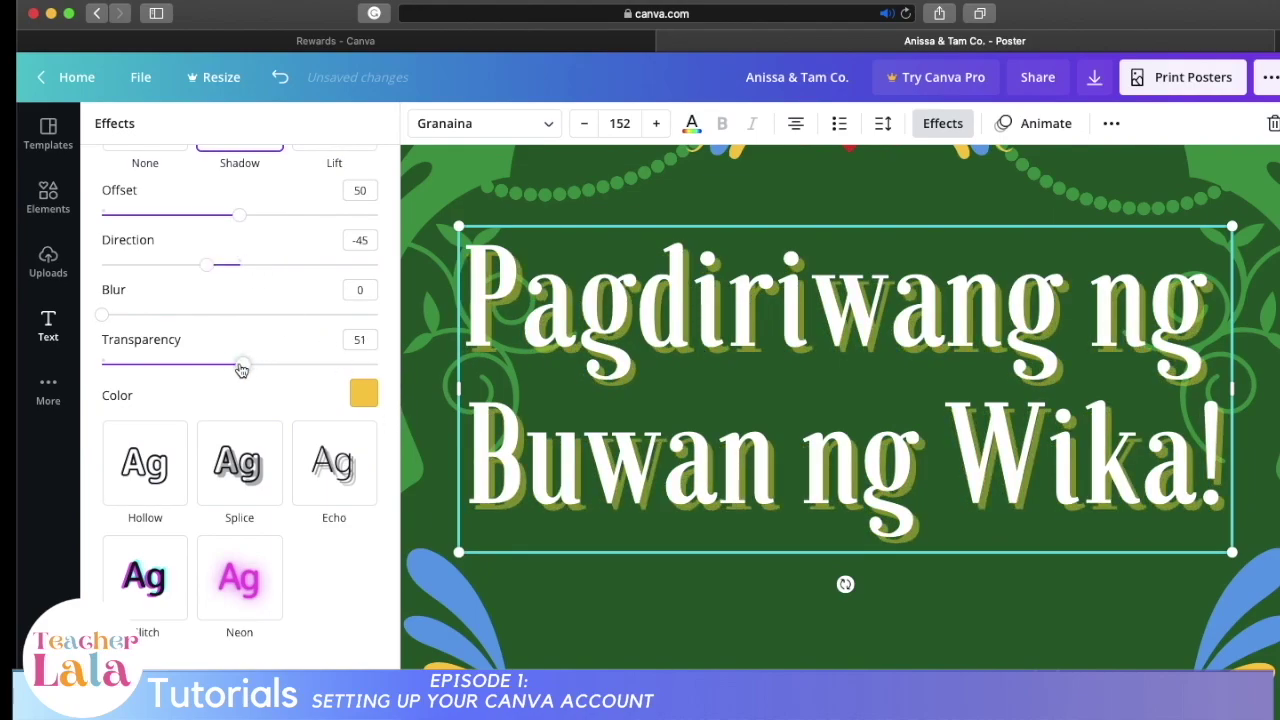
left_click(430, 330)
scroll(960, 417, "down", 5)
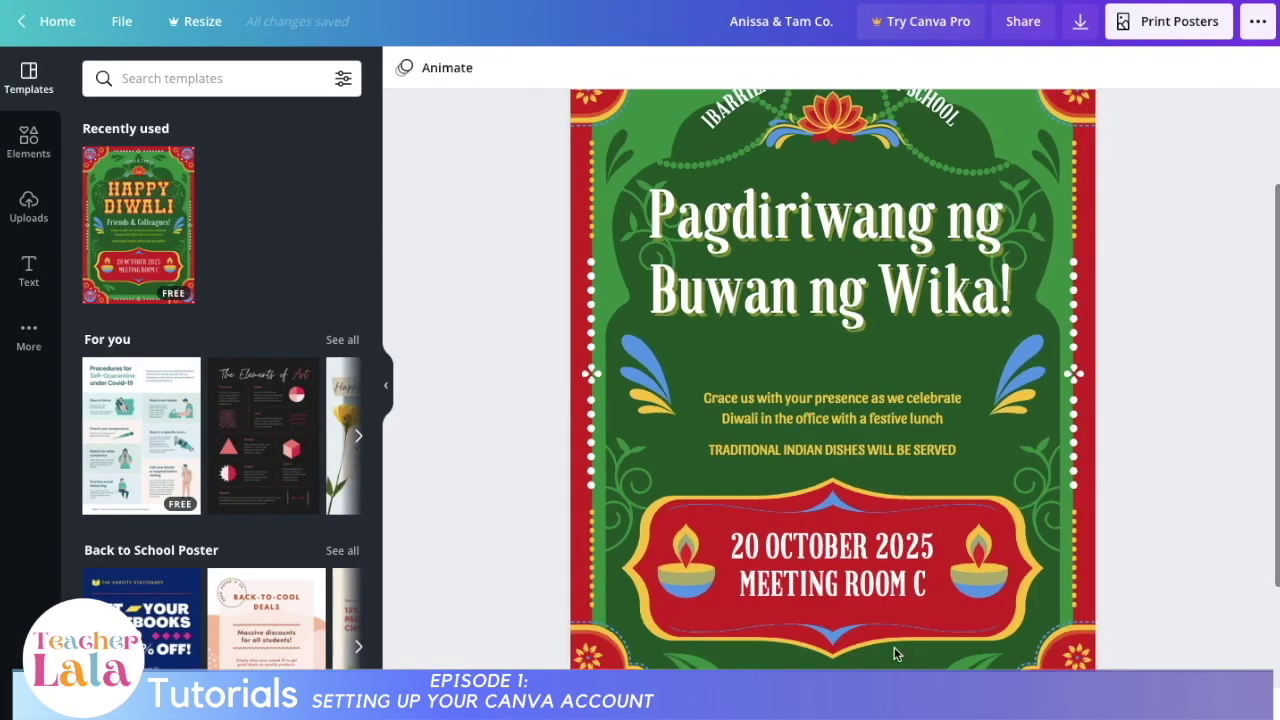
Step: Rewrite the invitation text in Filipino, starting with the TUNAY NGANG sentence followed by KAYA'T and HALINA
left_click(832, 408)
key("ctrl+a")
type("HALINA AT MAKIISA SA")
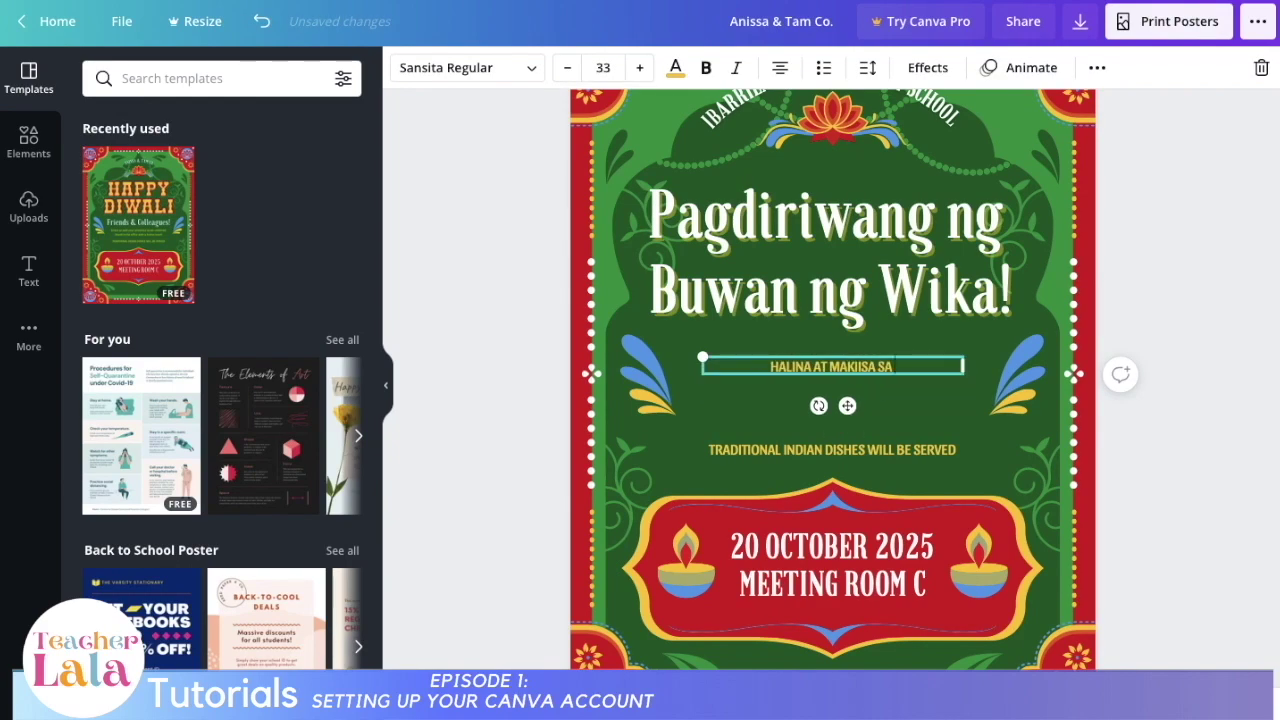
type(" KAABANG-ABANG NA PAGDIRIWANG NG BUWAN NG WIKA NGAYONG AGOSTO!")
left_click_drag(703, 385, 686, 383)
type("TUNAY NGANG ANG ATING WIKA ANG SIMBOLO NG")
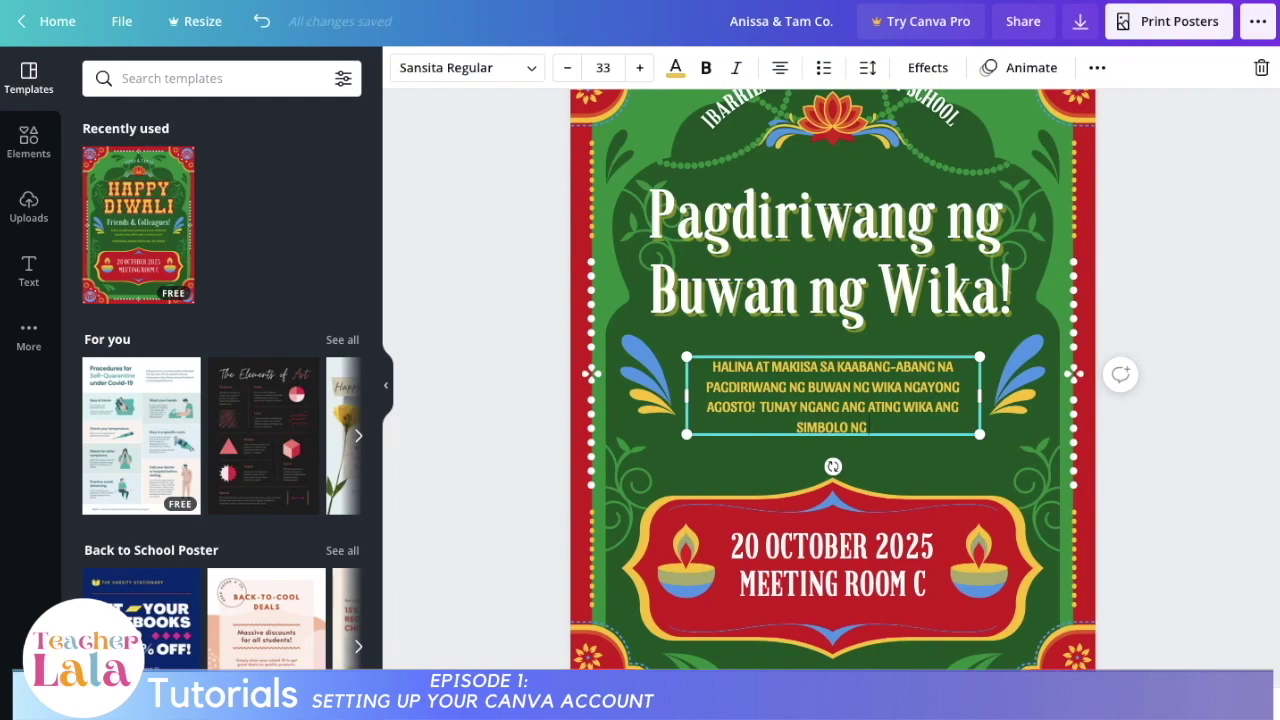
type(" ATING PAGKNG FILIPINO.")
left_click_drag(760, 407, 931, 428)
key("ctrl+x")
left_click(713, 367)
key("ctrl+v")
key("Return")
type("KAYA'T")
Step: Move the blue wing decoration on the left slightly lower
left_click(653, 402)
left_click_drag(653, 402, 656, 418)
left_click(940, 213)
scroll(832, 400, "down", 3)
Step: Change the banner date to 'IKA-21 NG AGOSTO 2021' at size 64, adding a 'BULWAGAN NG WIKA' line
double_click(832, 422)
key("ctrl+a")
type("IKA-21 NG A")
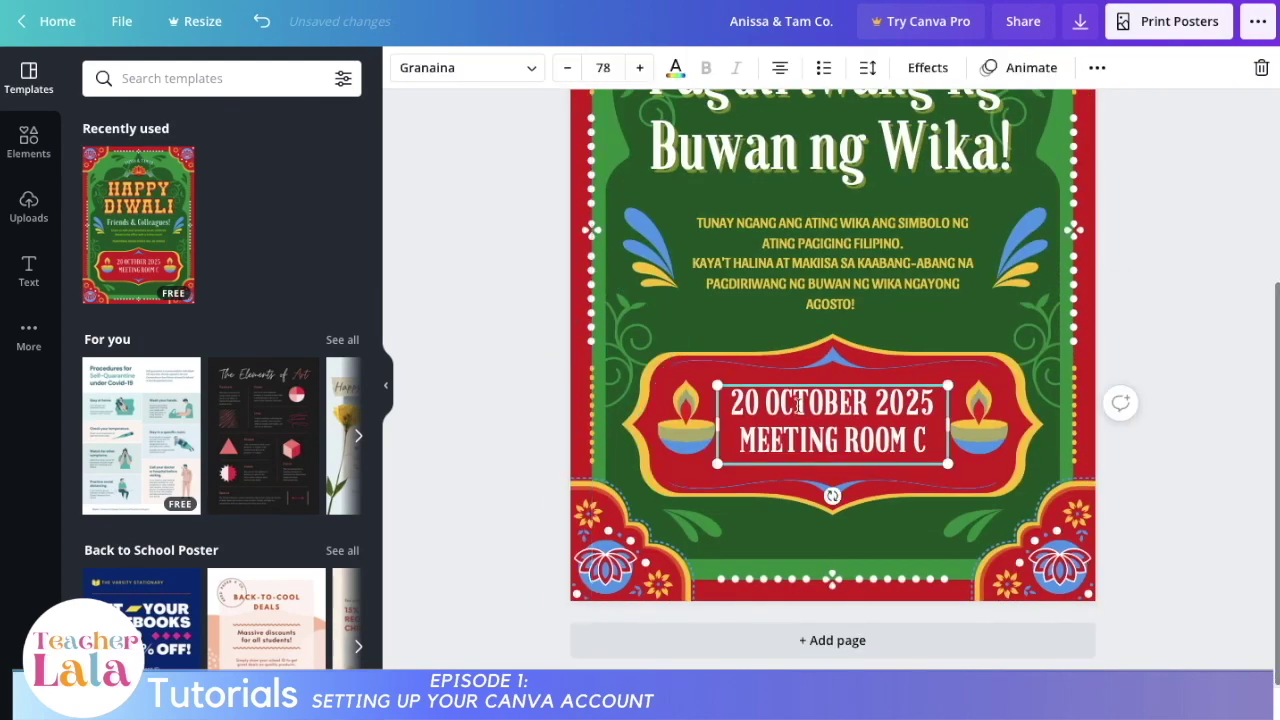
type("GOSTO 2021")
left_click(603, 68)
scroll(640, 490, "down", 2)
left_click(640, 494)
key("Return")
type("BULWAGAN NG WIKA")
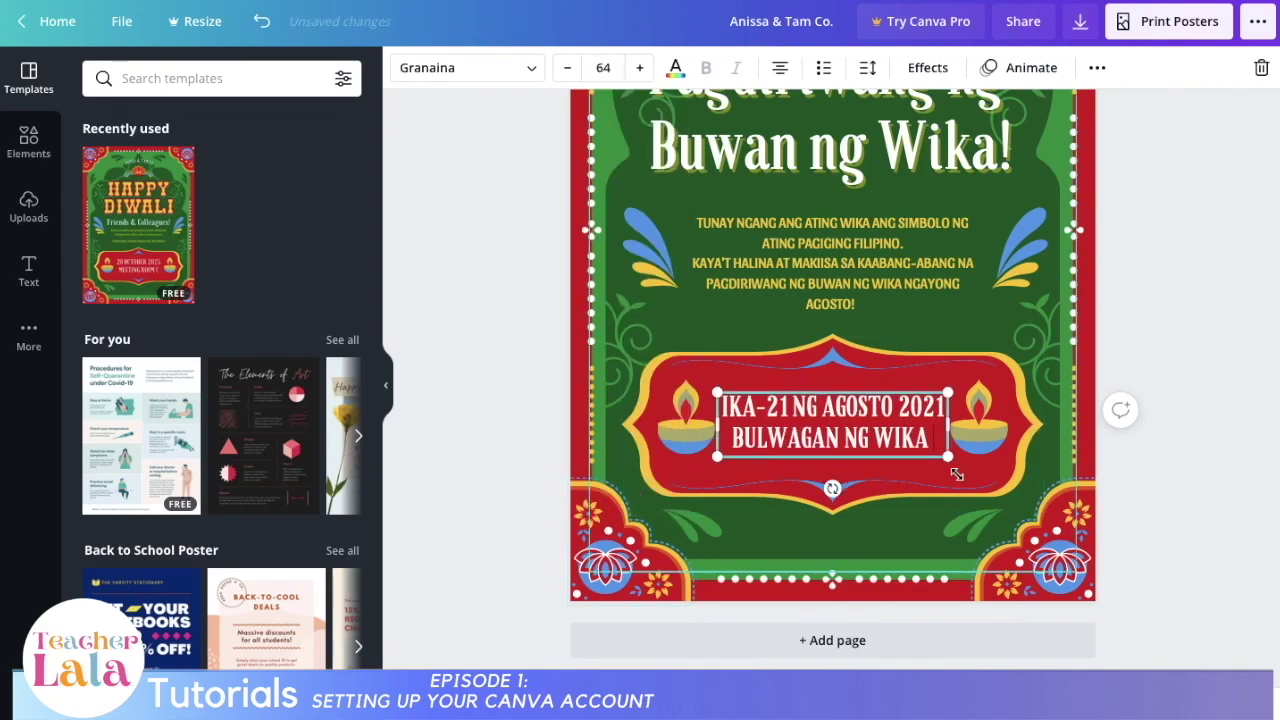
key("Escape")
scroll(957, 474, "up", 3)
Step: Recolour the top corner ornaments orange with red lotuses
left_click(630, 200)
left_click(404, 67)
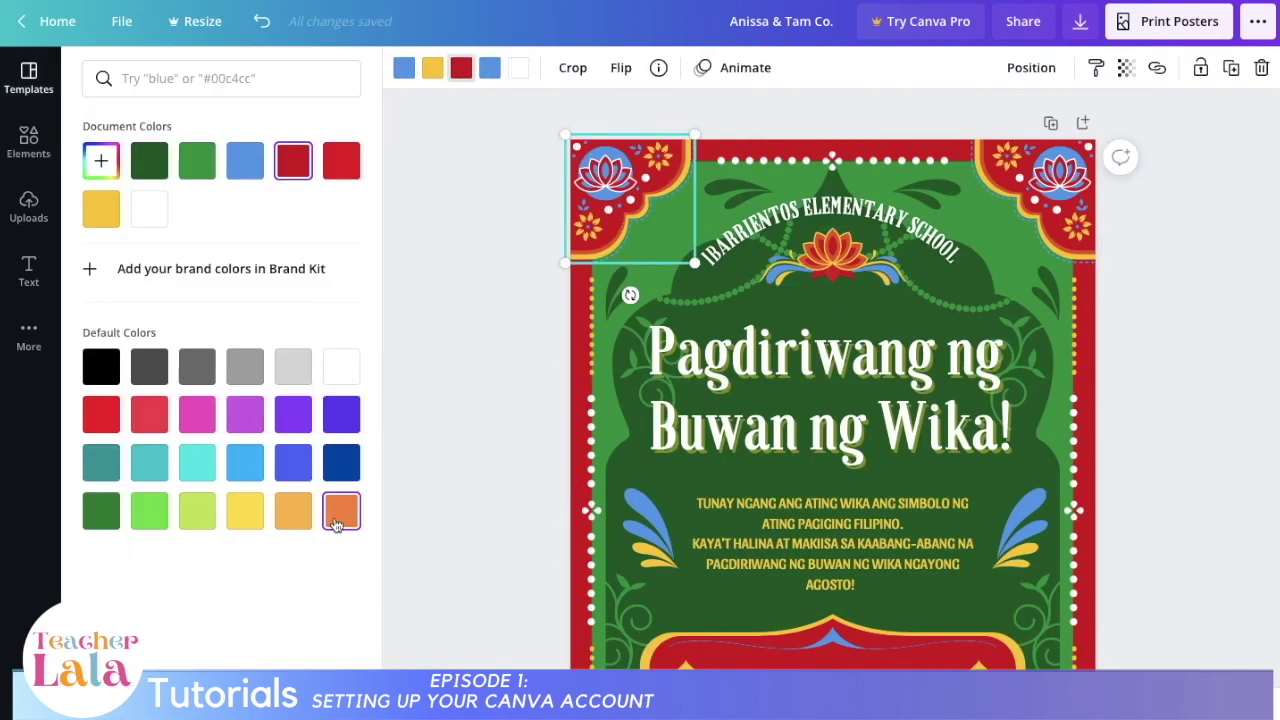
left_click(190, 172)
left_click(1036, 200)
left_click(645, 235)
left_click(293, 162)
Step: Turn the red side border orange
scroll(832, 350, "down", 1)
left_click(581, 320)
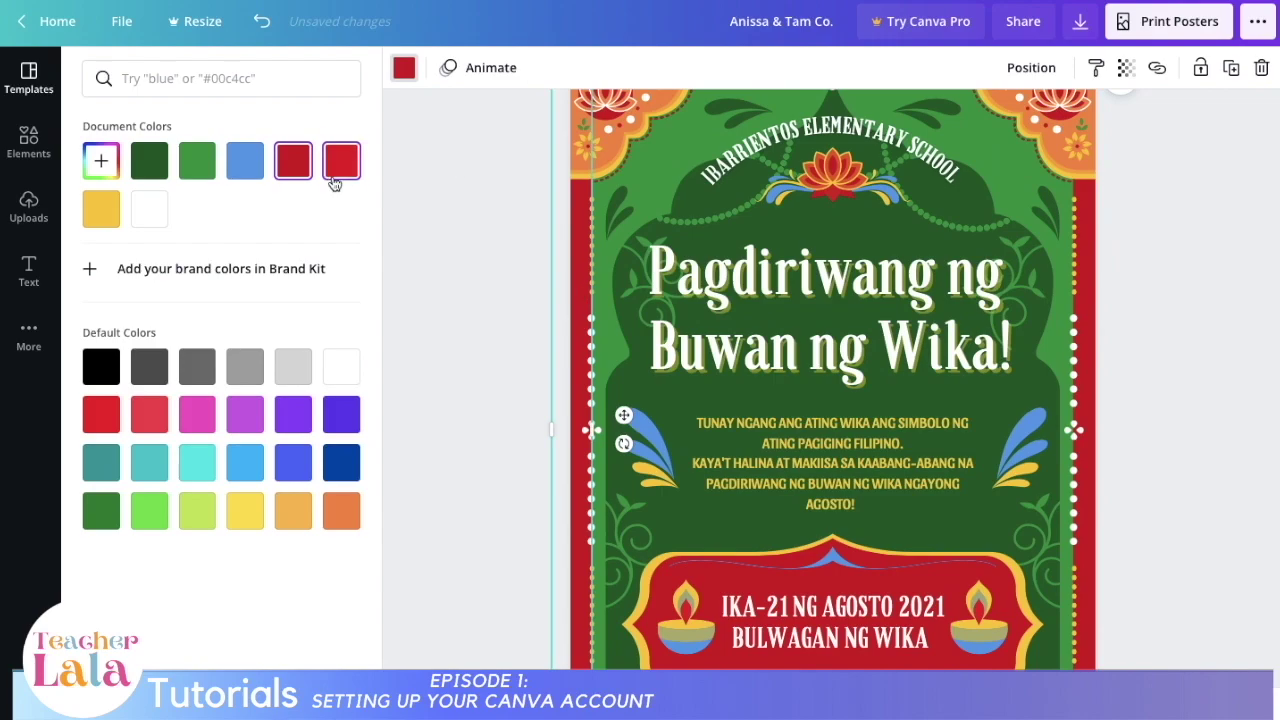
left_click(335, 177)
left_click(341, 511)
Step: Recolour the bottom corner ornaments with green accents and red lotuses
left_click(1107, 248)
scroll(832, 400, "down", 2)
left_click(1040, 545)
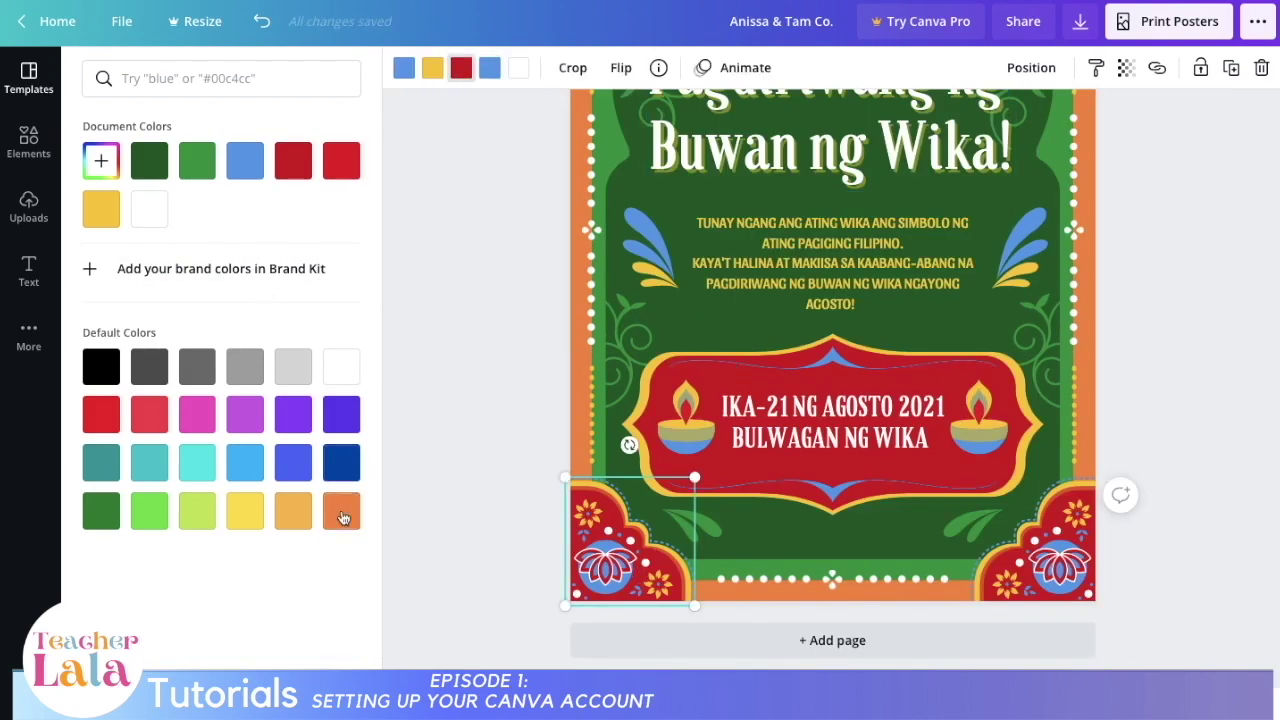
left_click(404, 68)
left_click(197, 161)
left_click(610, 545)
left_click(404, 68)
left_click(197, 161)
Step: Change the yellow beaded inner border to light green
left_click(490, 68)
left_click(293, 161)
left_click(1050, 545)
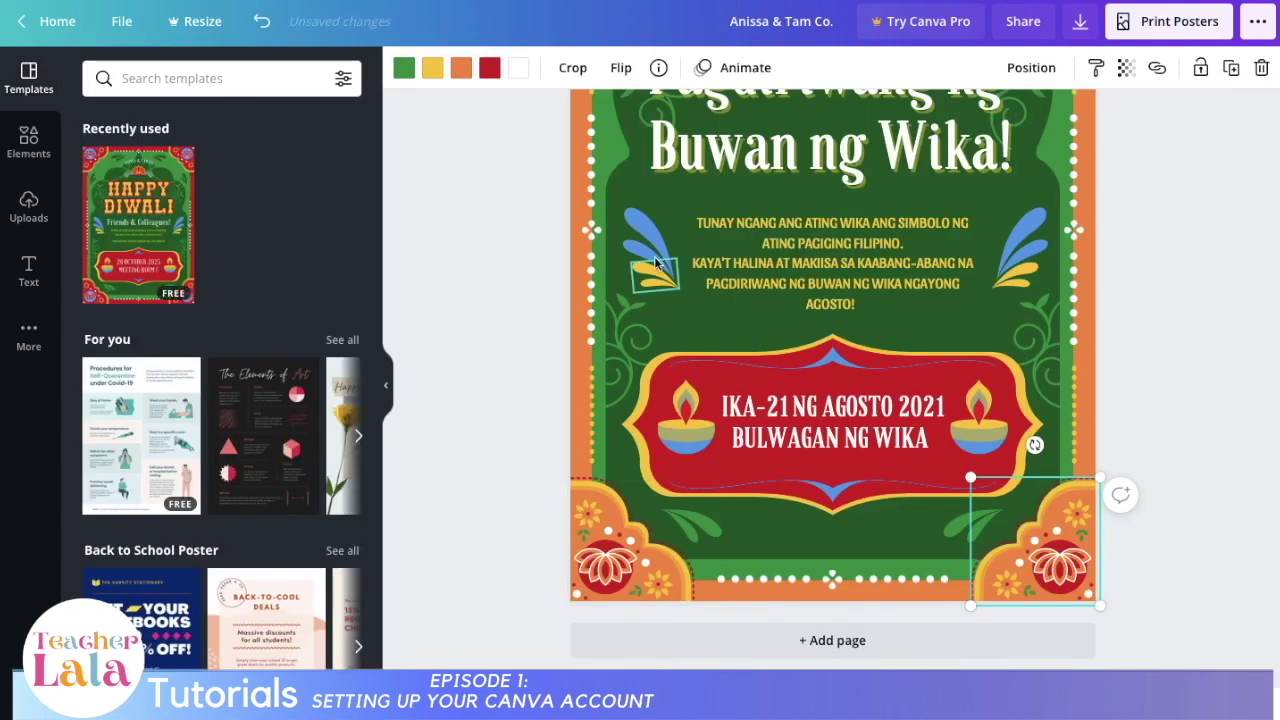
left_click(149, 511)
Step: Make the date banner orange and its lamp bases red
scroll(456, 342, "up", 2)
left_click(830, 545)
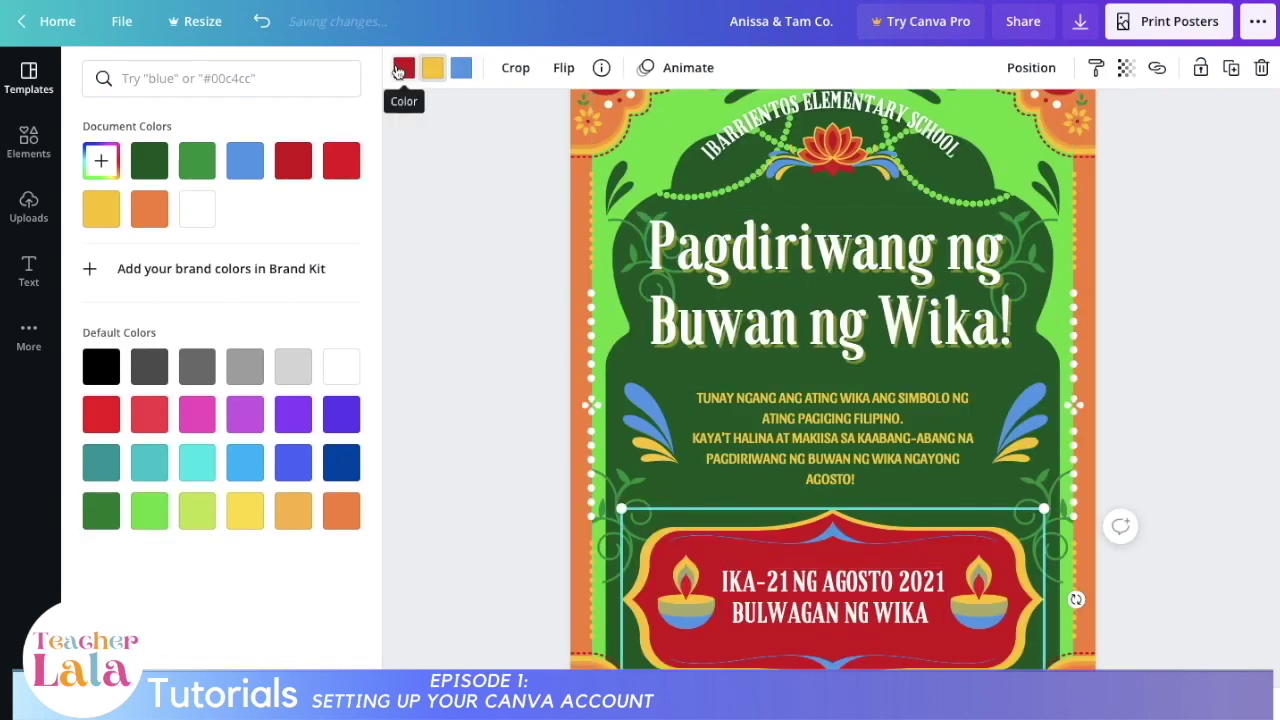
left_click(404, 68)
left_click(149, 209)
left_click(686, 590)
left_click(432, 67)
left_click(341, 161)
Step: Turn both side leaf decorations orange and check the top lotus's colours
left_click(978, 590)
left_click(432, 67)
left_click(341, 161)
left_click(640, 420)
left_click(404, 67)
left_click(197, 209)
left_click(832, 142)
left_click(432, 67)
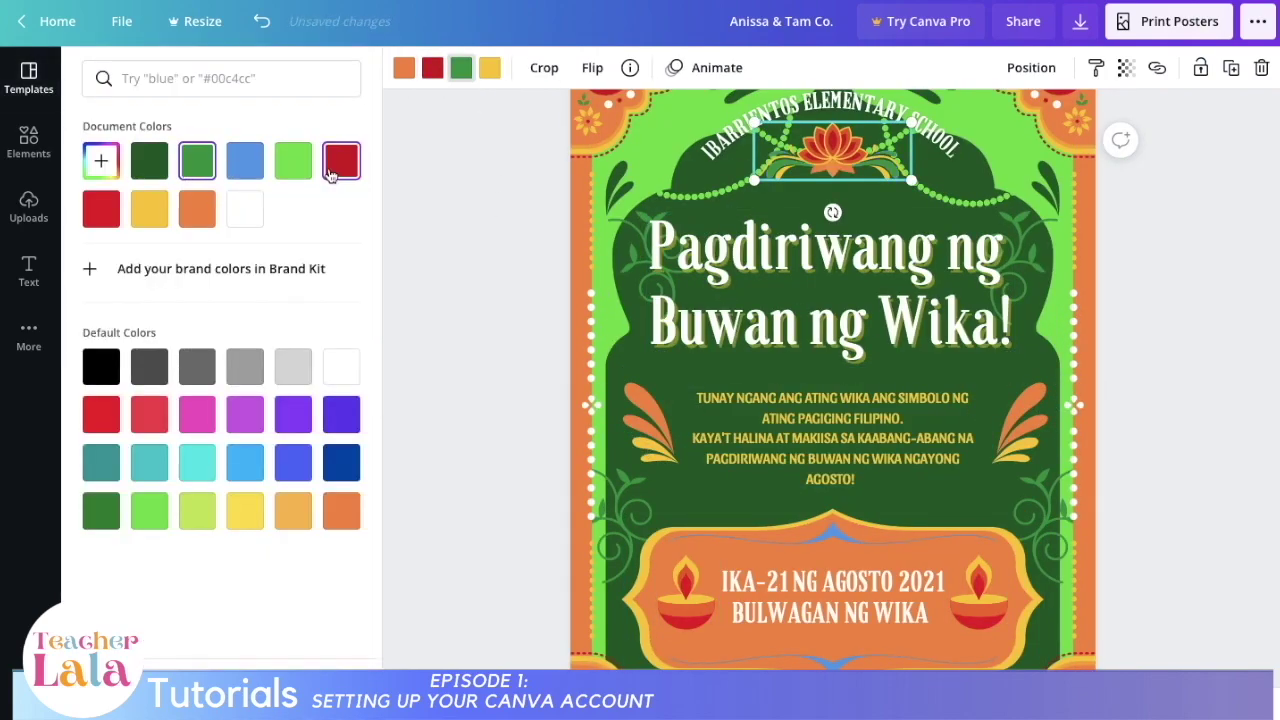
left_click(341, 161)
Step: Make the invitation body text white
left_click(832, 437)
scroll(760, 300, "down", 2)
left_click(675, 68)
left_click(245, 209)
Step: Change the dark green background to medium green, moving the light green shape aside and back
scroll(840, 480, "up", 3)
left_click(1004, 138)
left_click(404, 68)
left_click_drag(606, 317, 508, 317)
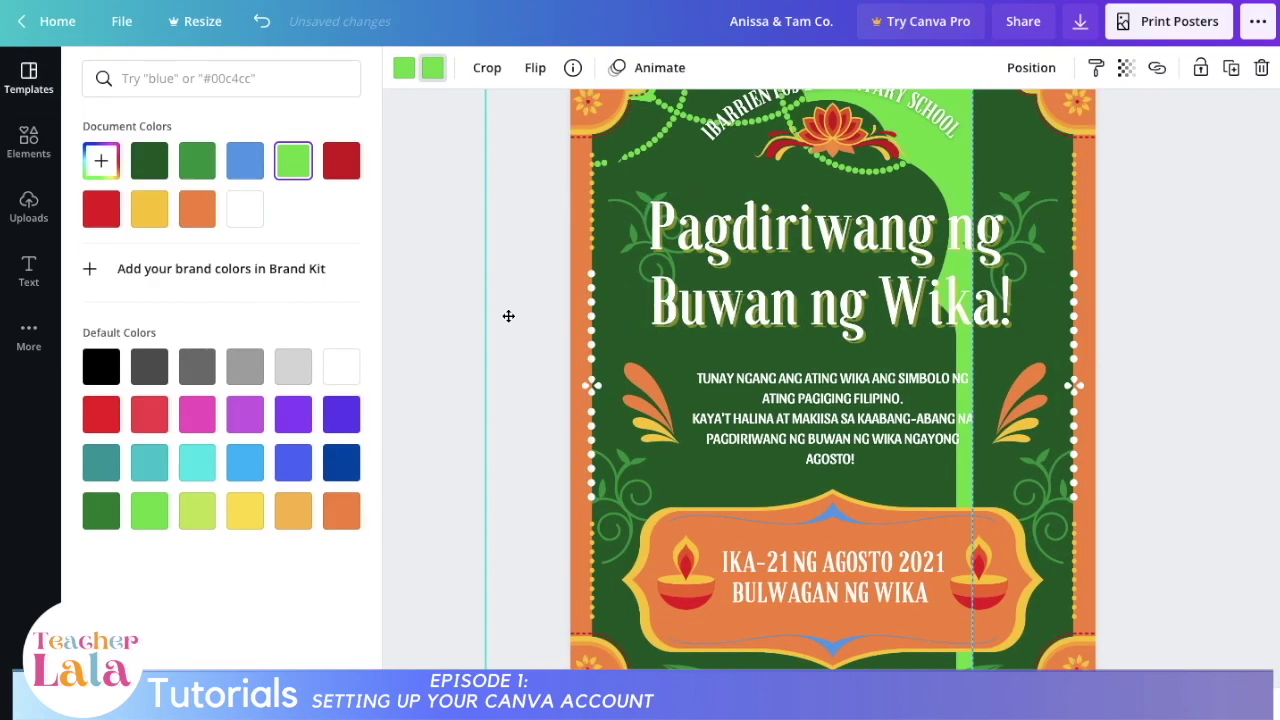
left_click(625, 330)
left_click(404, 68)
left_click(245, 209)
left_click(197, 161)
left_click(957, 263)
left_click_drag(960, 320, 1062, 320)
Step: Recolour all four green swirls yellow
scroll(1132, 341, "down", 3)
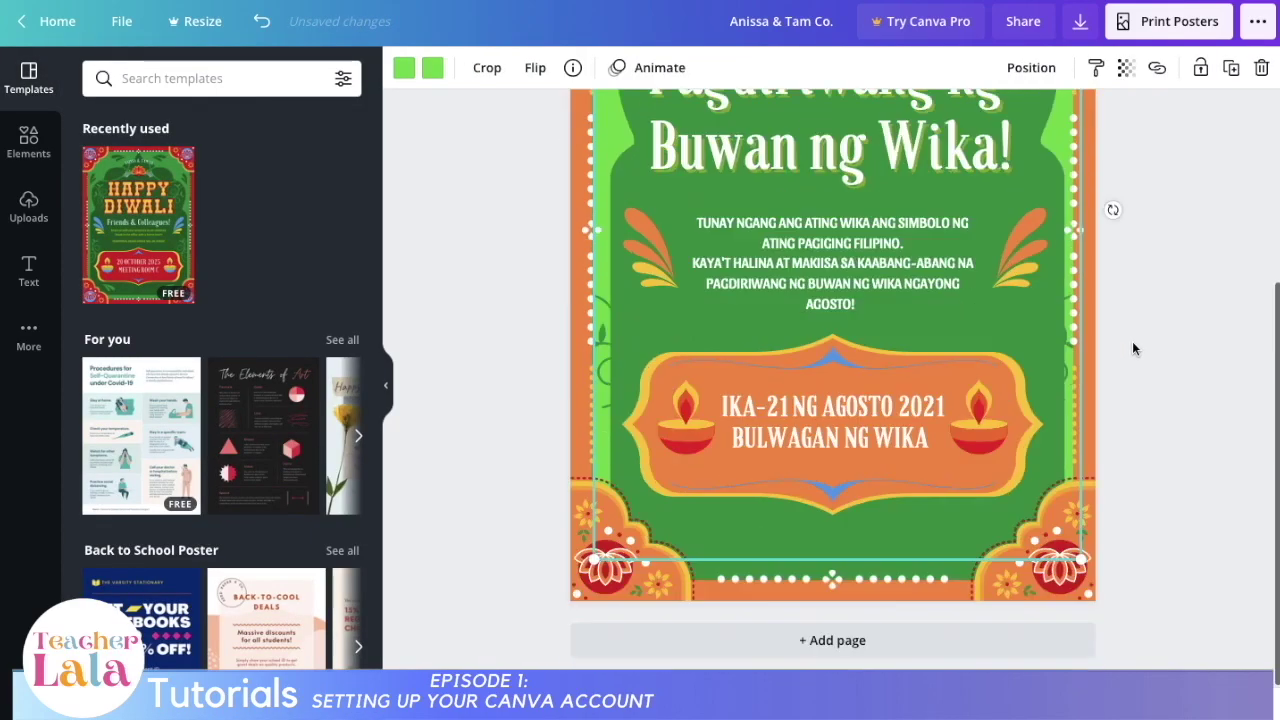
left_click(618, 350)
left_click(404, 68)
left_click(149, 209)
left_click(1046, 352)
left_click(149, 209)
scroll(1034, 357, "up", 3)
left_click(630, 255)
left_click(149, 209)
left_click(1040, 255)
left_click(149, 209)
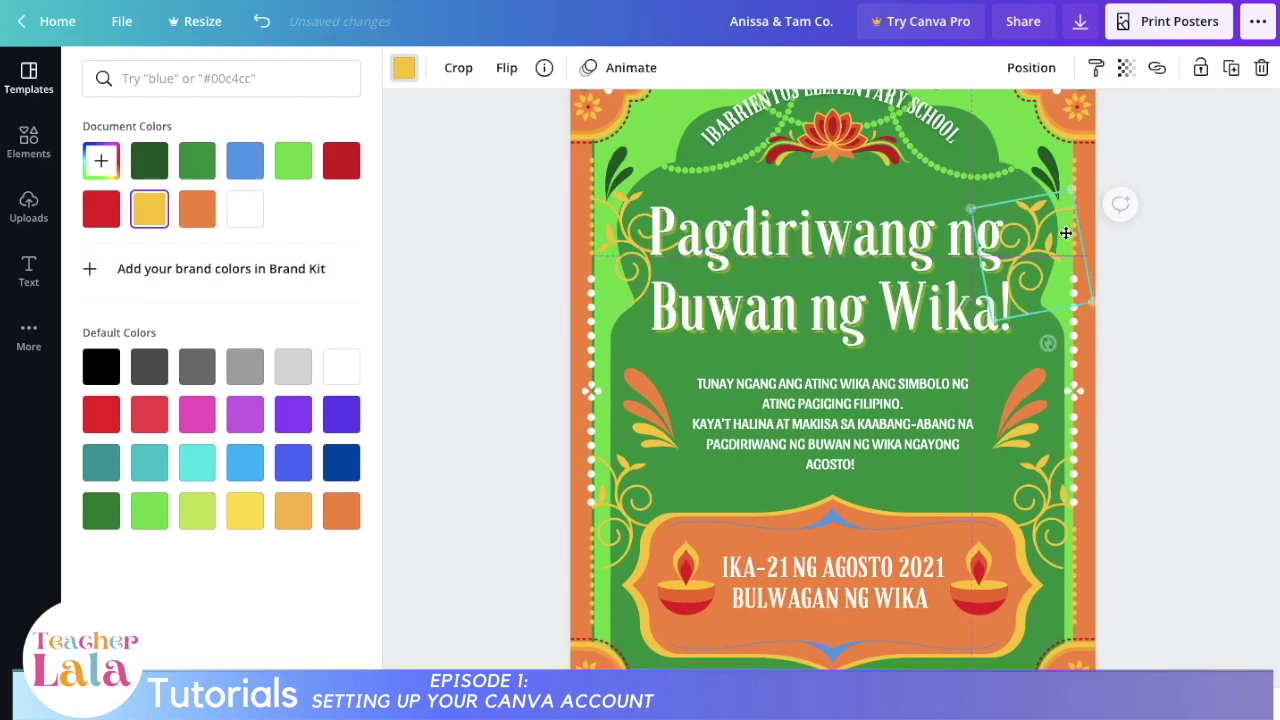
Step: Review the top-right corner ornament and deselect it
left_click(1048, 165)
scroll(1181, 331, "down", 5)
scroll(1181, 331, "up", 3)
left_click(1150, 300)
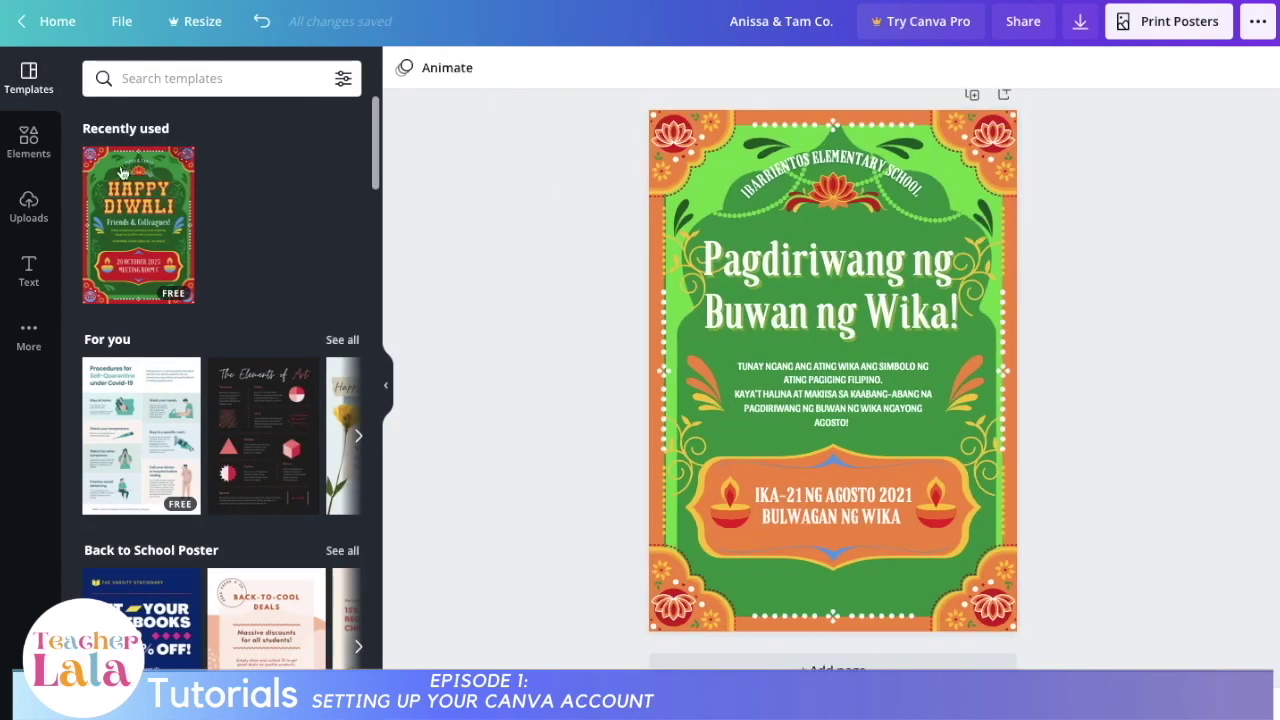
Step: Search the Elements library for 'FILIPINO'
left_click(28, 142)
left_click(222, 78)
type("FILIPINO")
key("Return")
Step: Add the hand-holding-Philippine-flag graphic, enlarge it and place it at the lower left
scroll(237, 444, "down", 5)
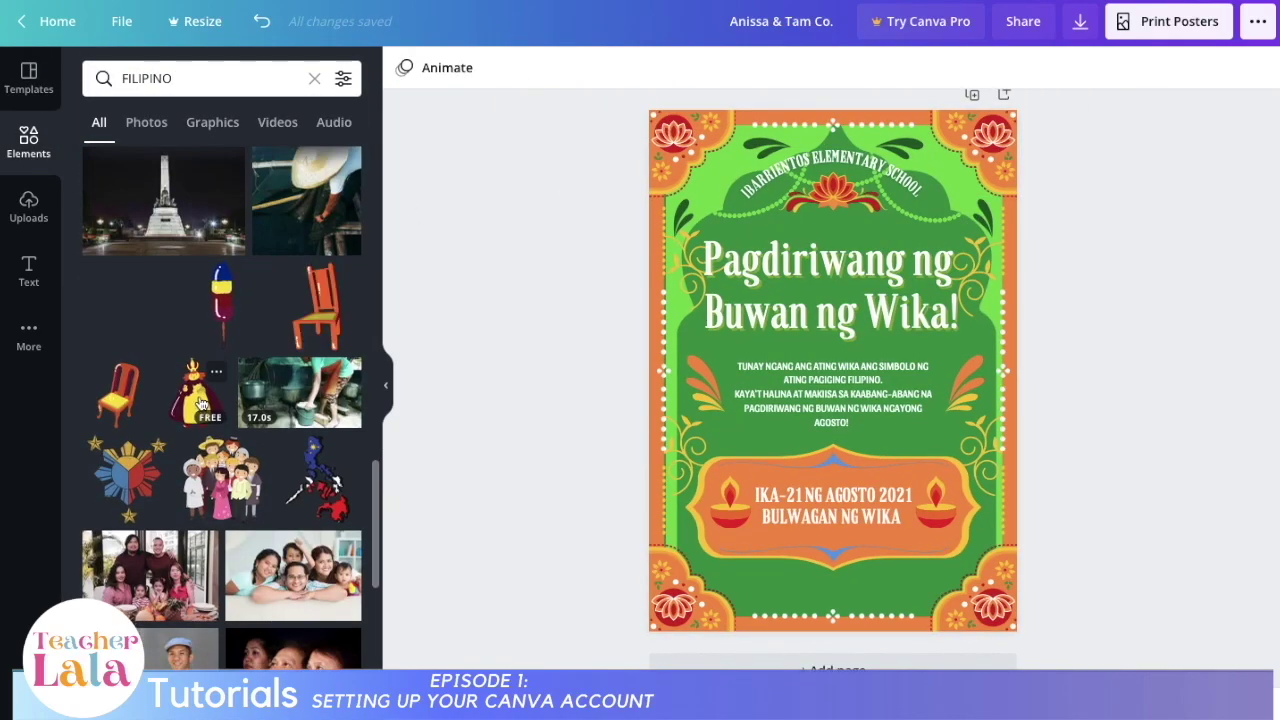
scroll(308, 294, "up", 10)
scroll(250, 317, "up", 10)
left_click(140, 442)
left_click_drag(833, 370, 787, 520)
left_click_drag(708, 453, 636, 402)
mouse_move(708, 518)
left_mouse_down()
mouse_move(720, 508)
mouse_move(709, 506)
left_mouse_up()
Step: Check the flag's arrangement options, then bring up the Download panel
left_click(1031, 68)
left_click(985, 120)
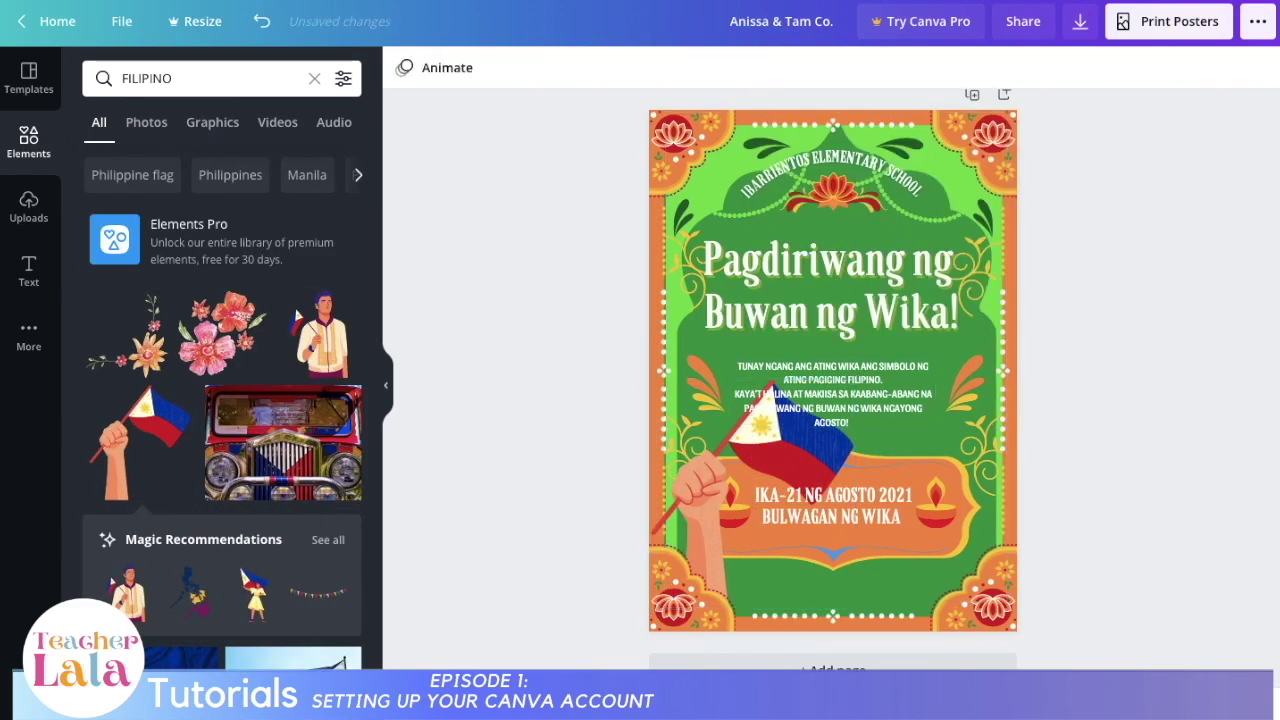
left_click(1083, 36)
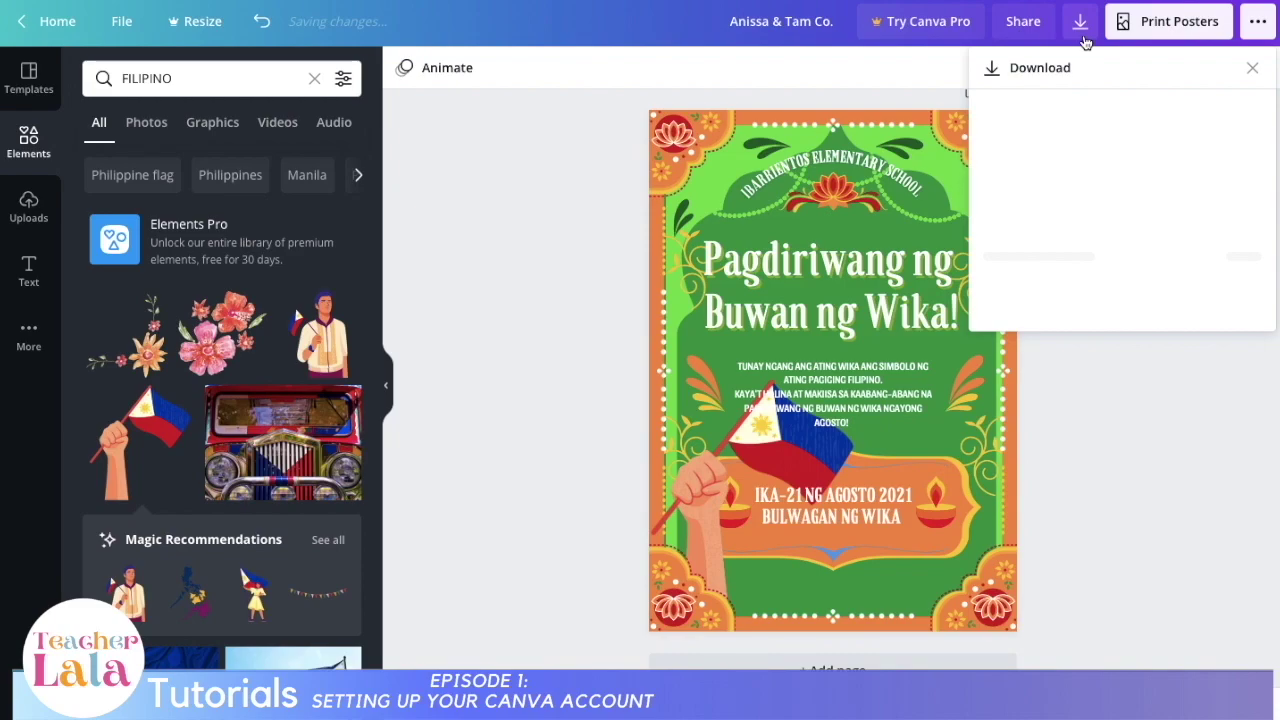
Step: Download the poster as a JPG file and close the image preview
left_click(1105, 145)
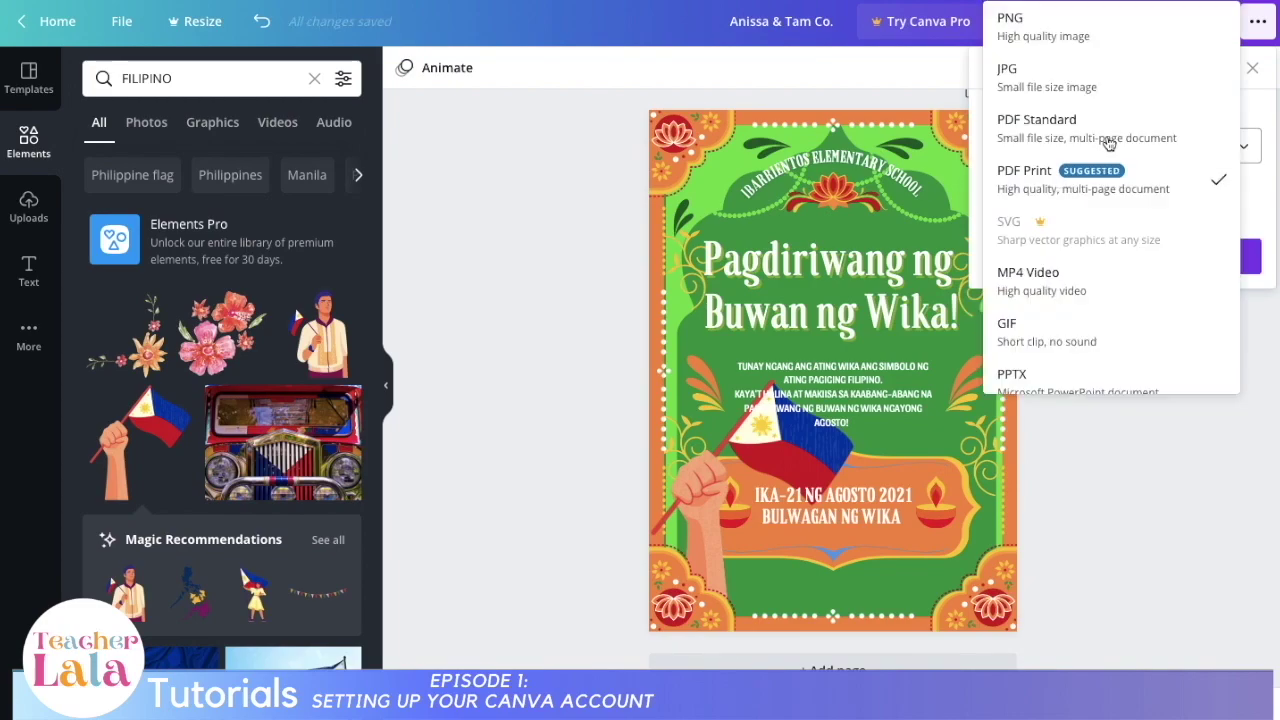
left_click(1134, 77)
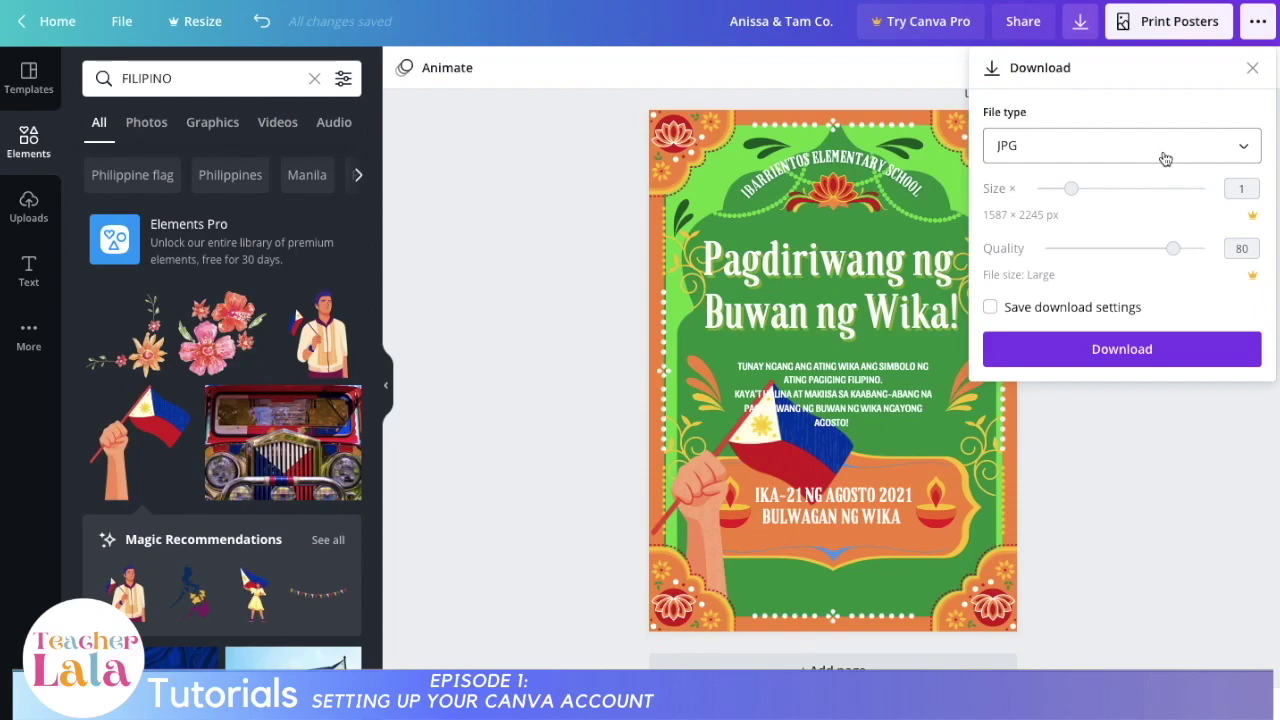
left_click(1191, 350)
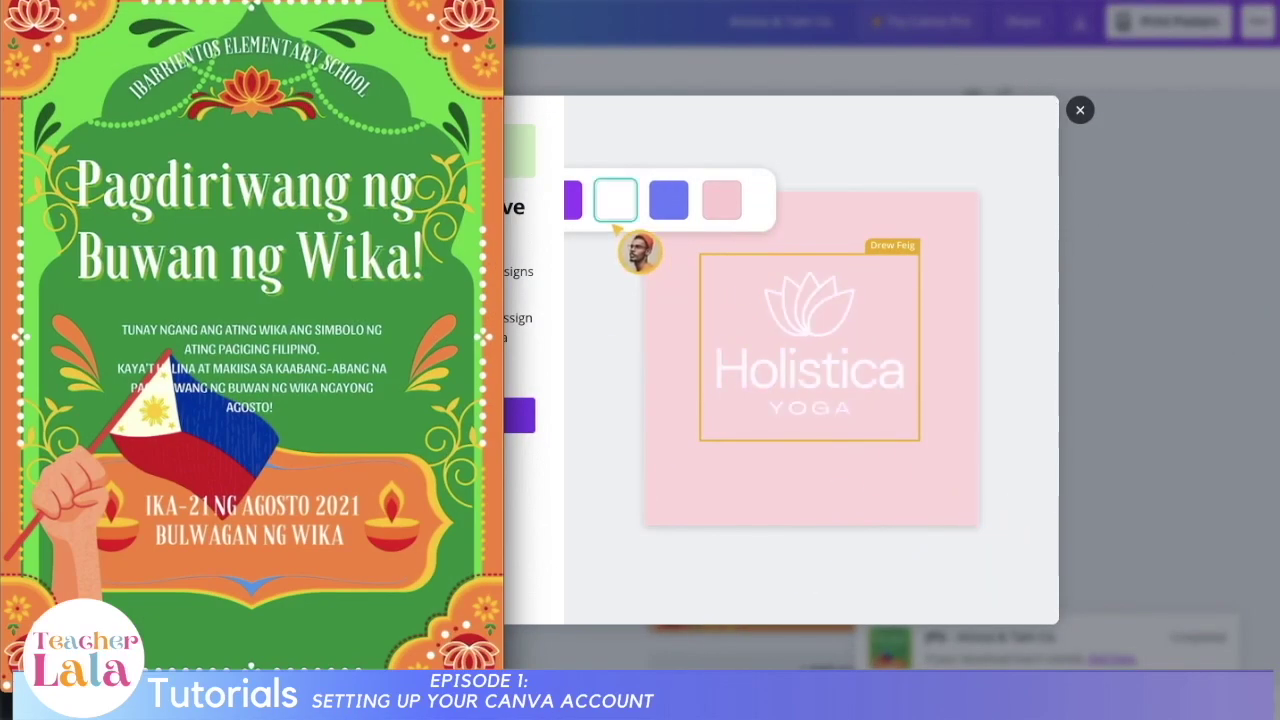
left_click_drag(257, 0, 791, 21)
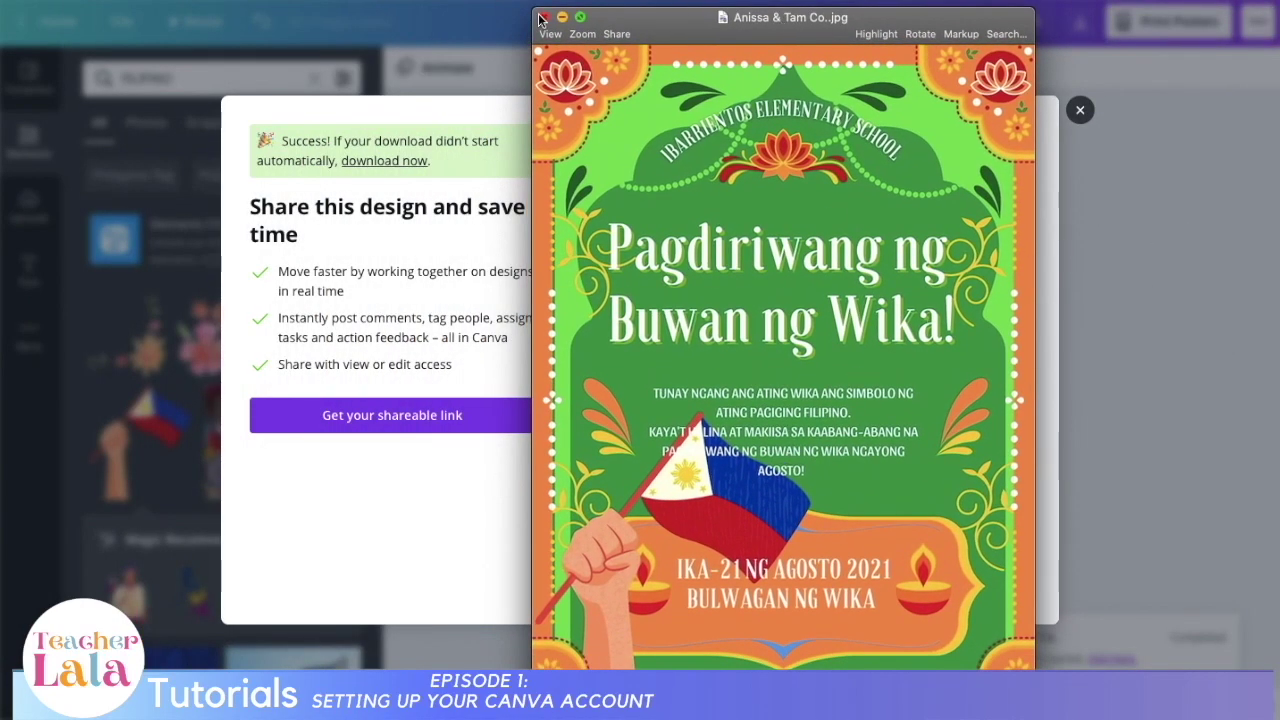
left_click(545, 12)
Step: Dismiss the share suggestion, view link permission choices, and open the full publishing options menu
left_click(1080, 110)
left_click(1048, 40)
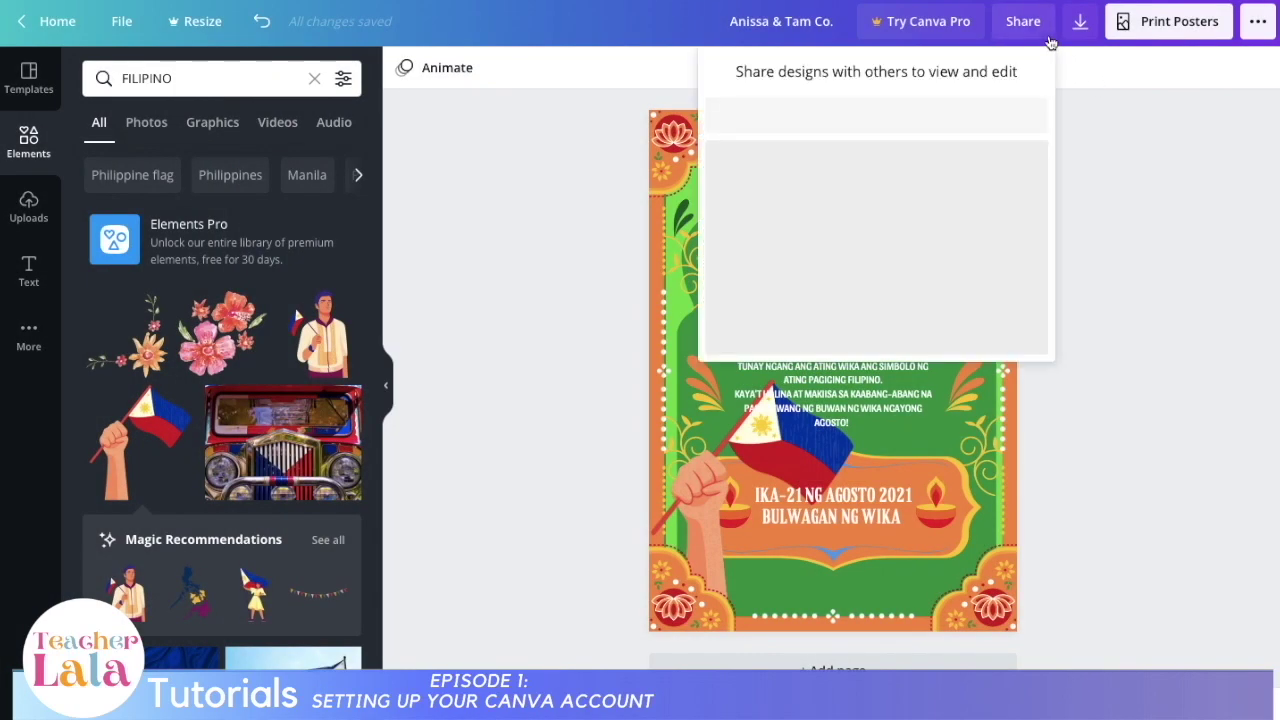
left_click(872, 228)
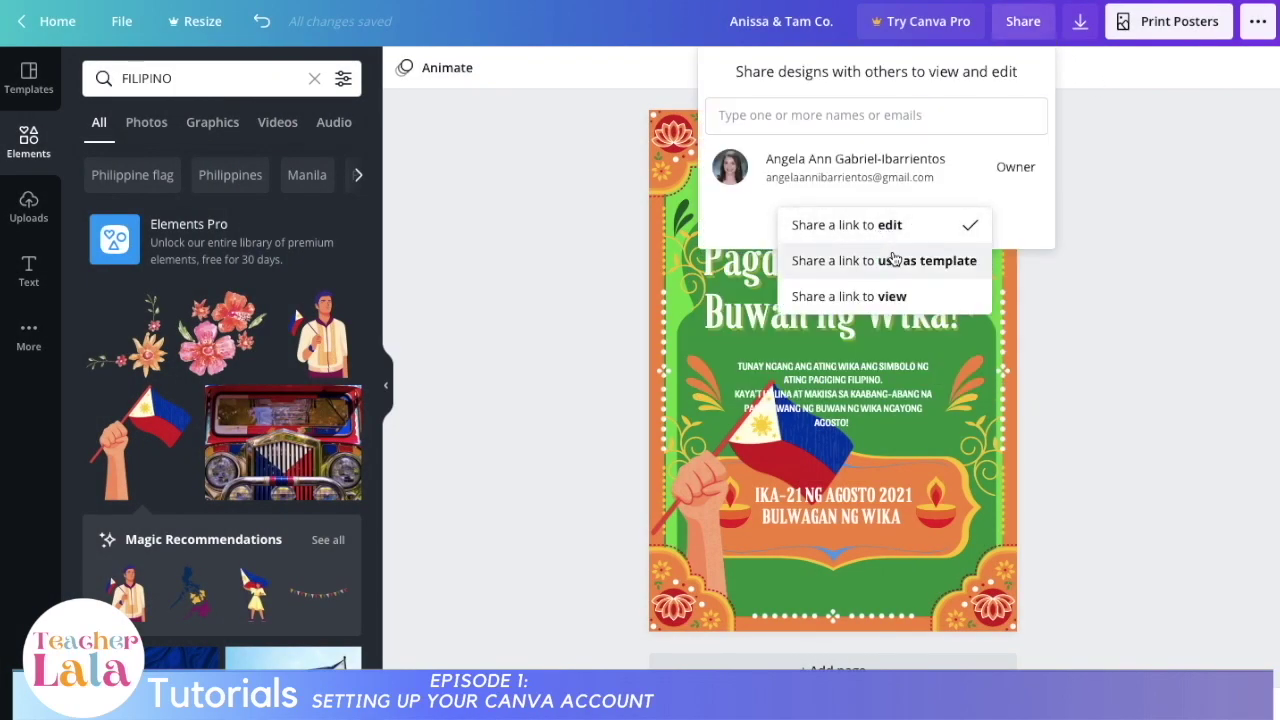
left_click(1255, 21)
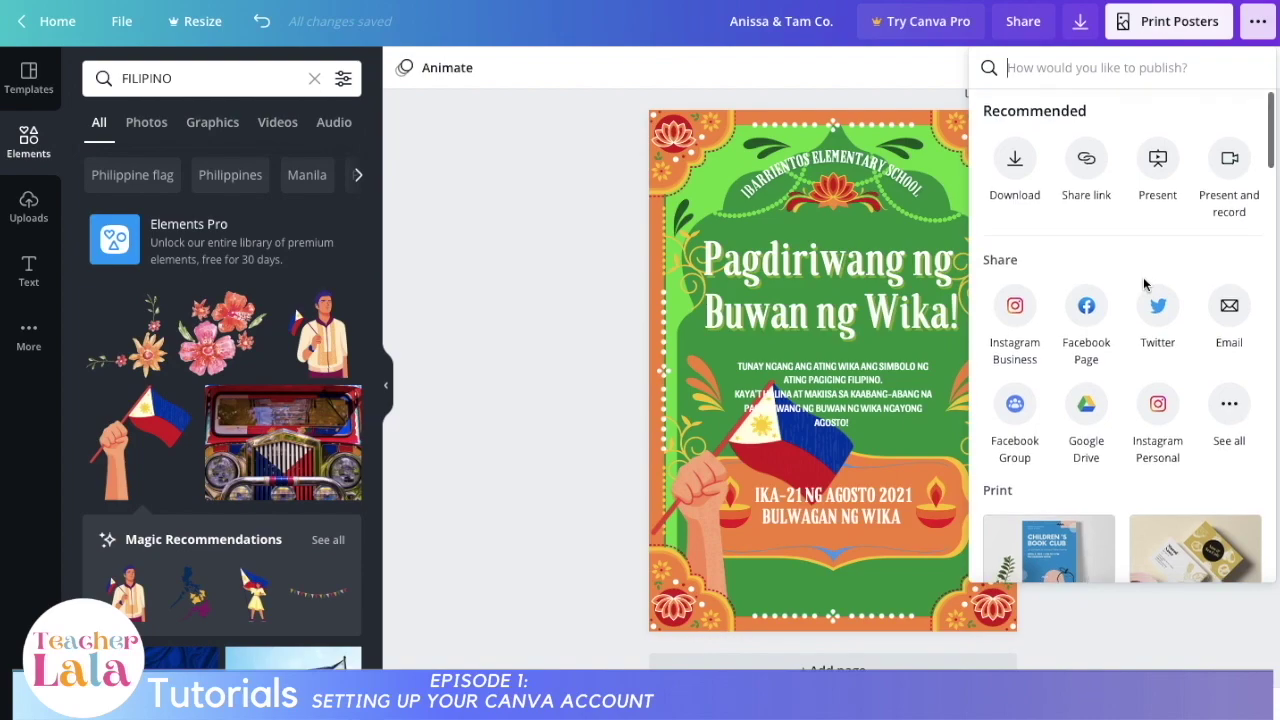